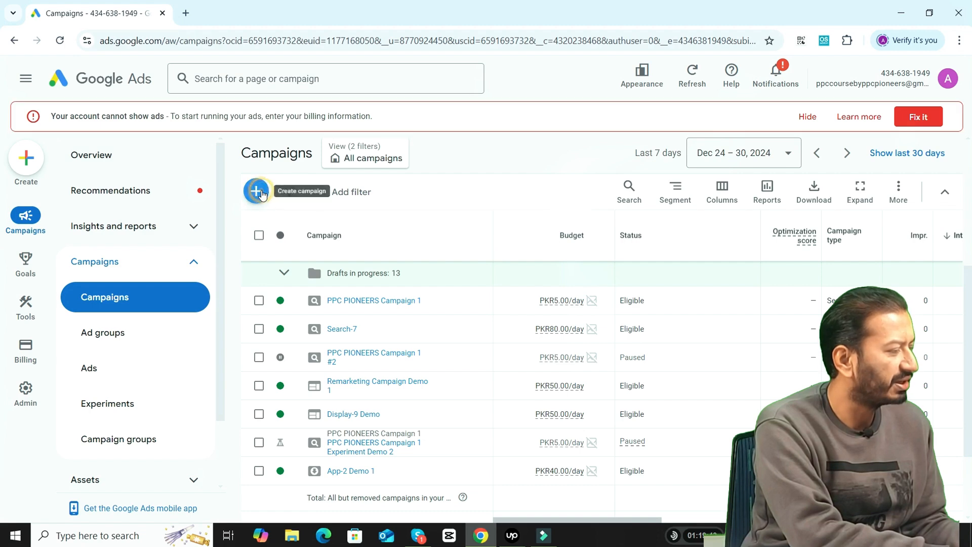
Step: Start a new campaign without a goal's guidance and choose App as the campaign type
click(261, 194)
click(305, 212)
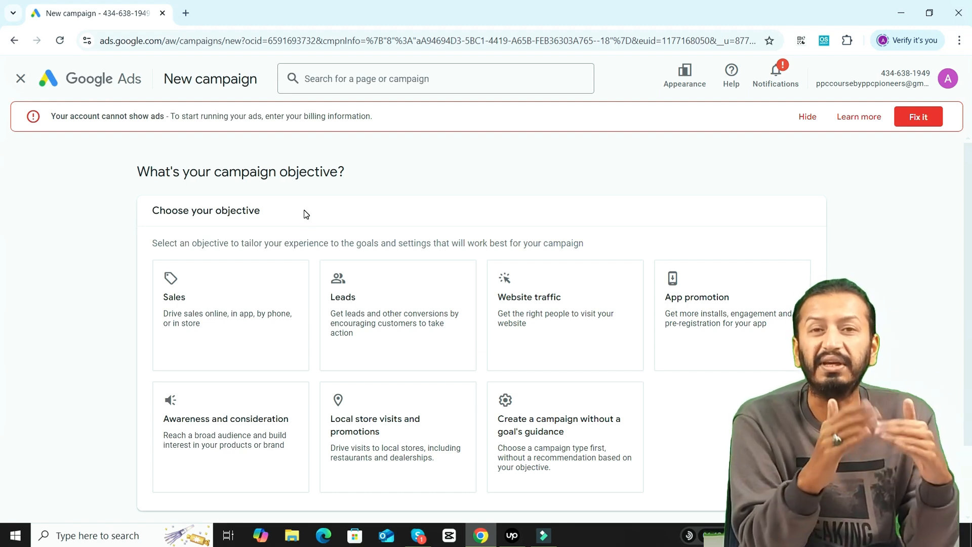
scroll(3, 267, down, 1)
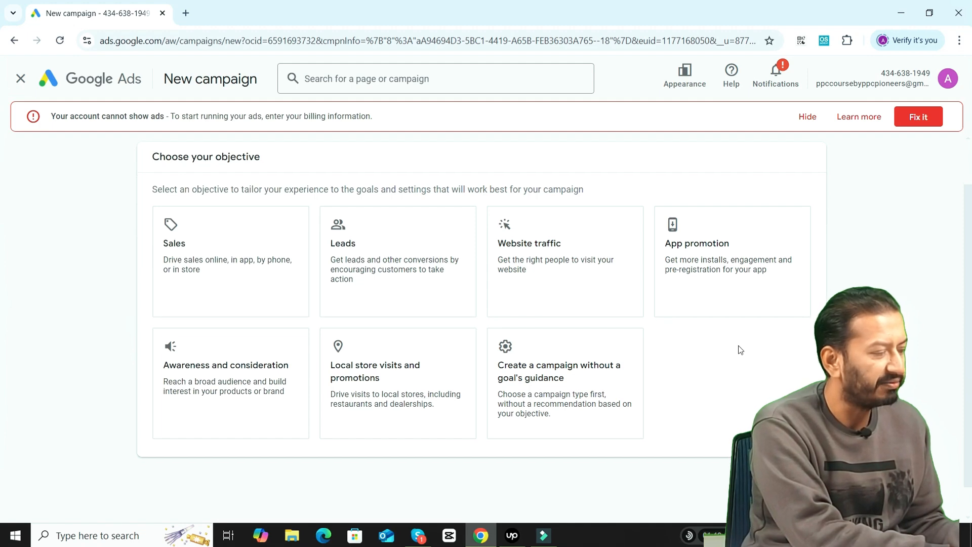
click(591, 396)
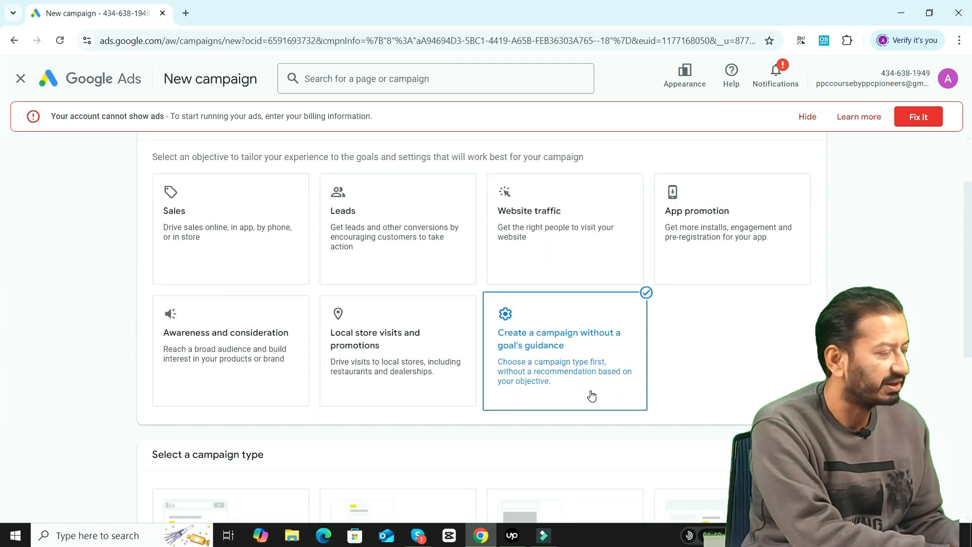
scroll(3, 408, down, 5)
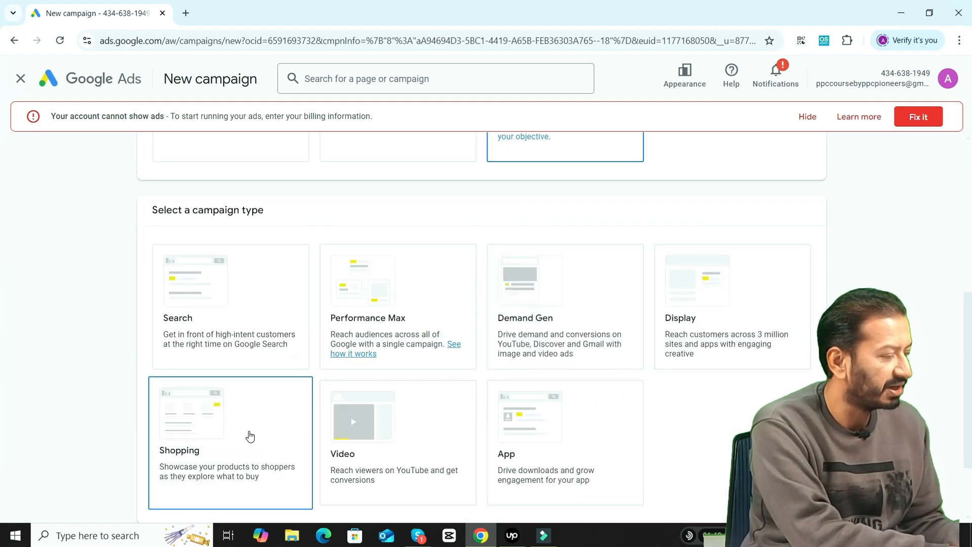
click(532, 437)
scroll(2, 326, down, 3)
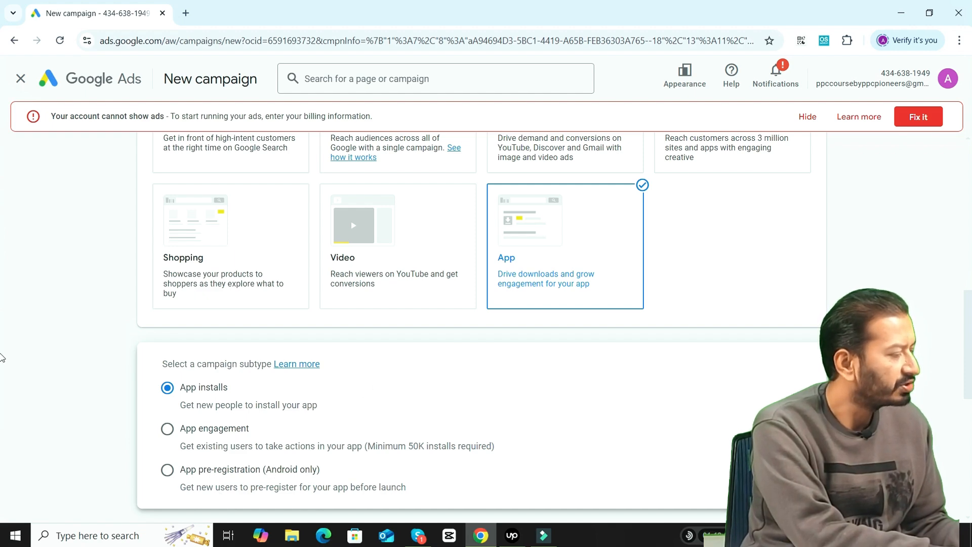
Step: Set the mobile app's platform to Android and select the app Drops: Learn British English
scroll(1, 361, down, 5)
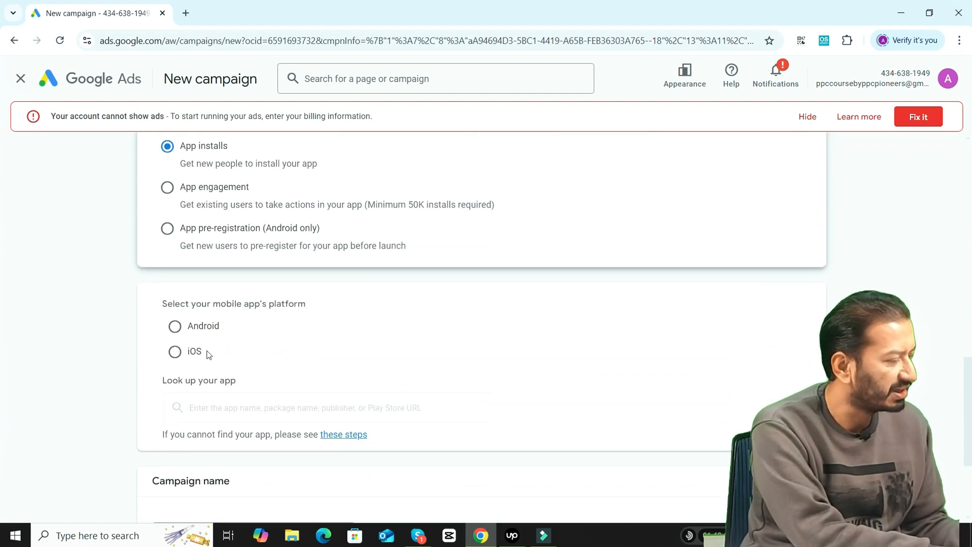
click(174, 328)
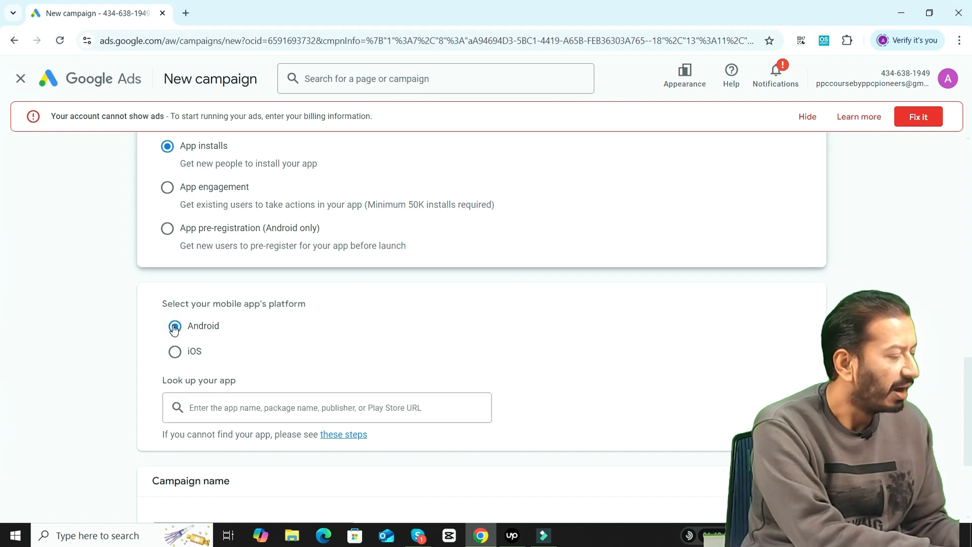
click(213, 406)
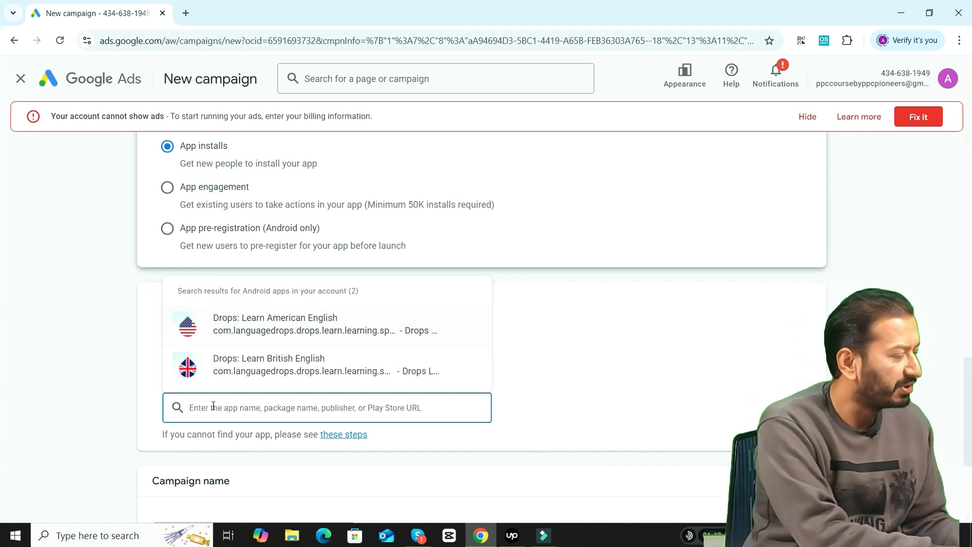
click(271, 364)
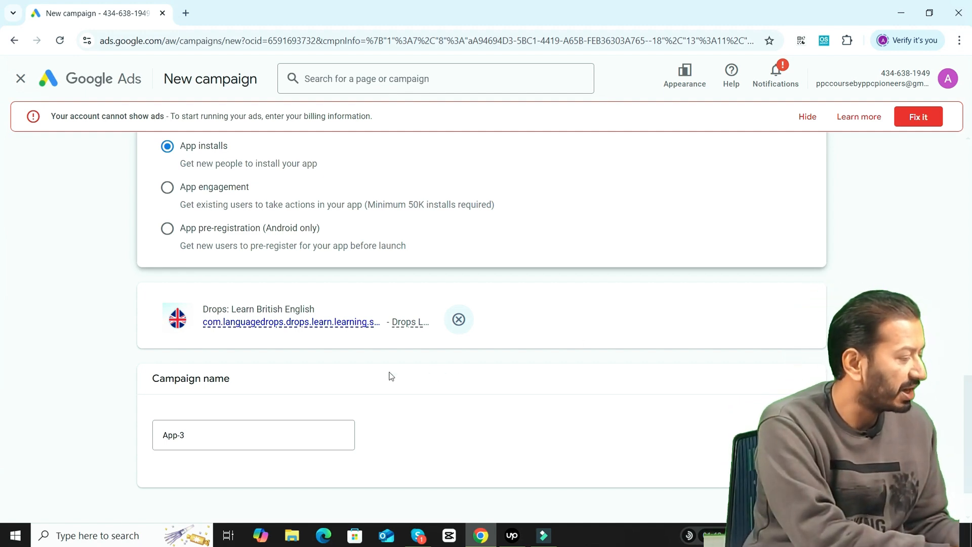
Step: Name the campaign App-3 Demo 5 and continue to the campaign settings
click(228, 435)
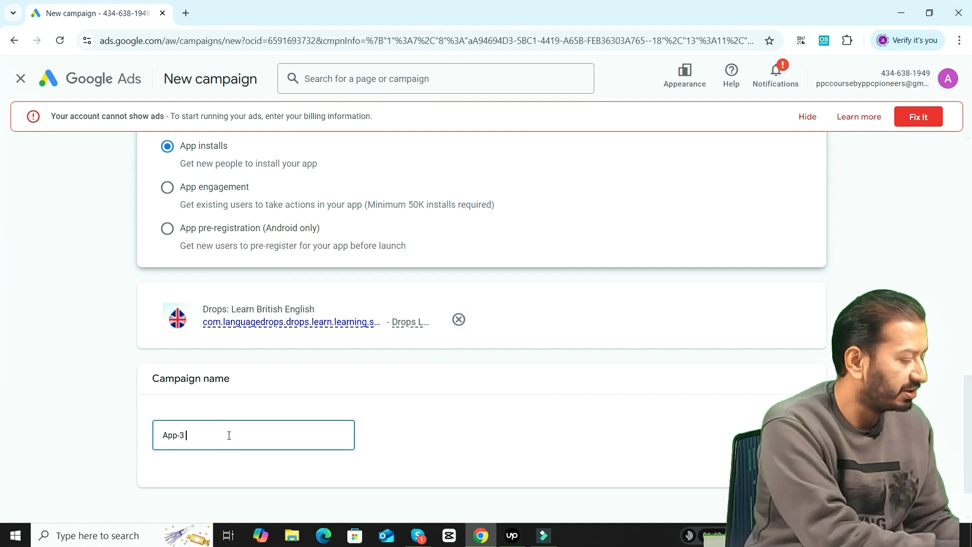
text(Demo 5)
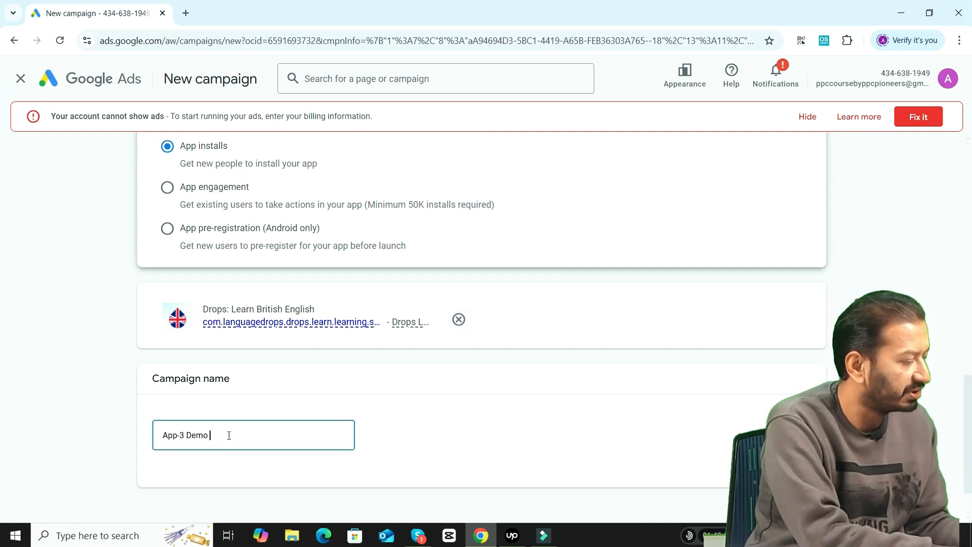
scroll(3, 436, down, 1)
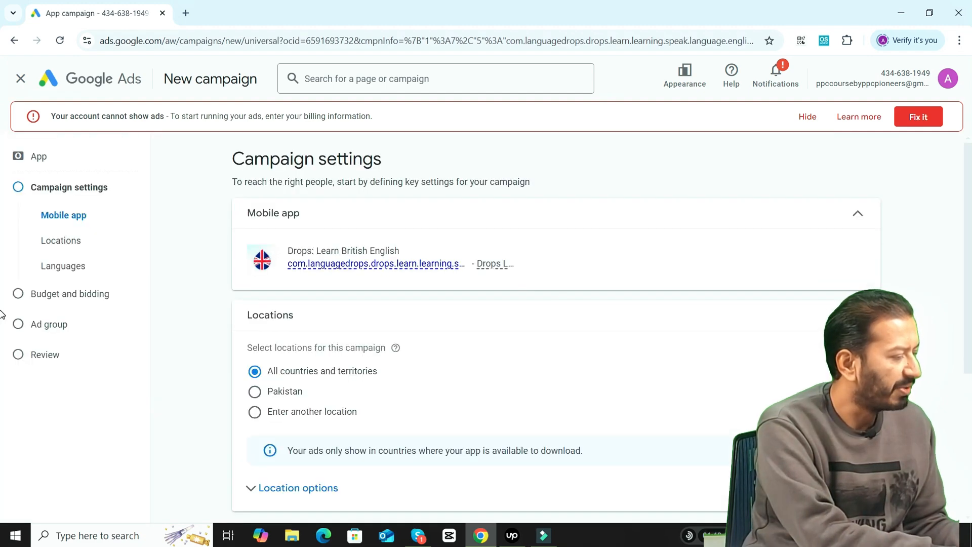
Step: Target Pakistan as the campaign location and continue to budget and bidding
scroll(2, 316, down, 1)
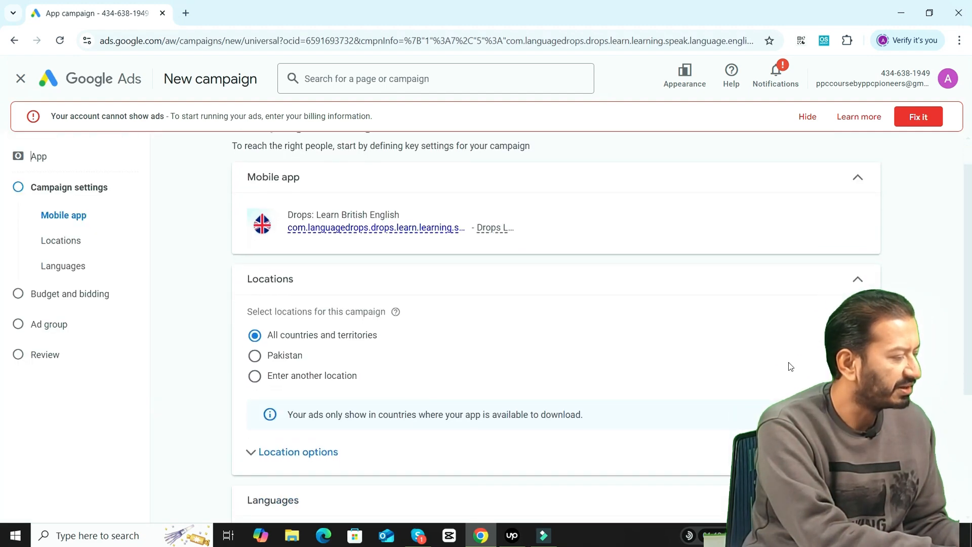
click(254, 359)
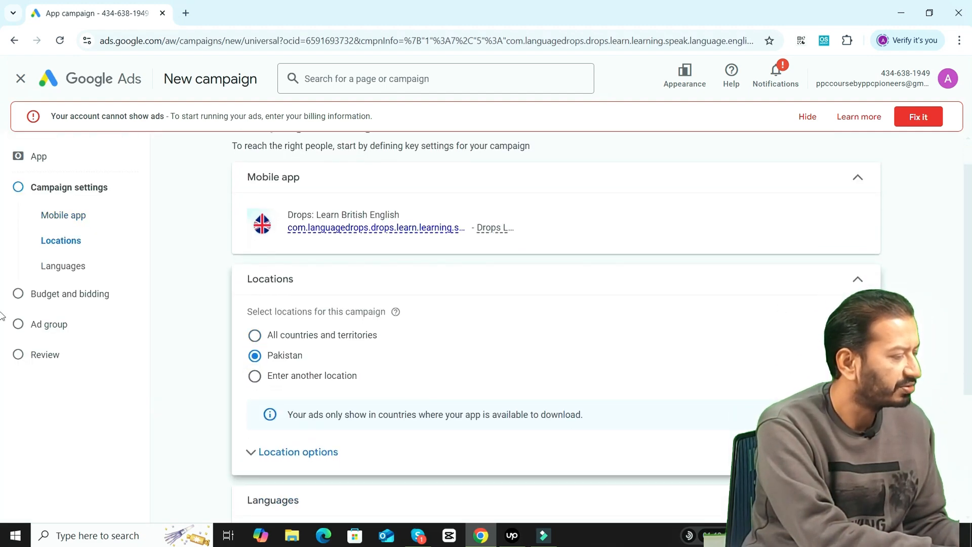
scroll(2, 420, down, 4)
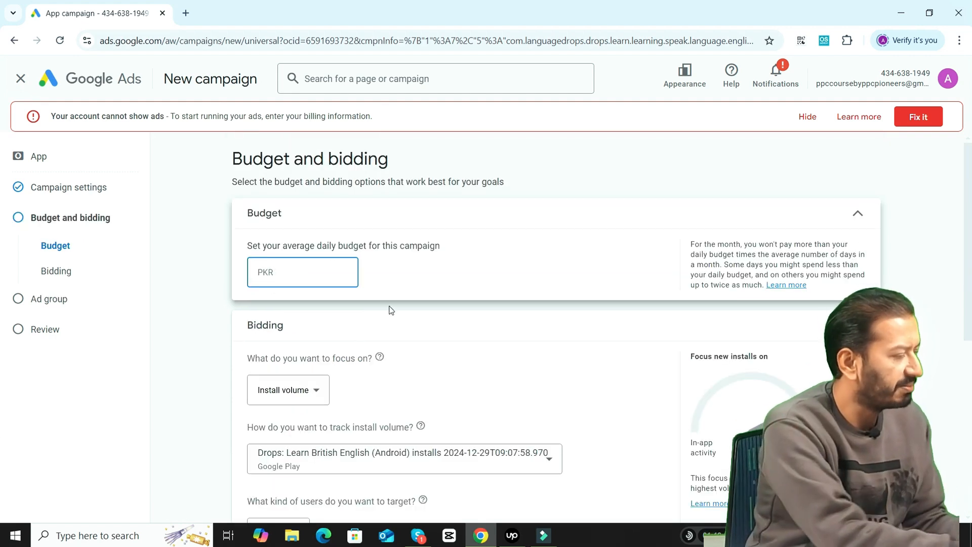
Step: Set the average daily budget to PKR 50 and check the bidding focus options, keeping Install volume
text(50)
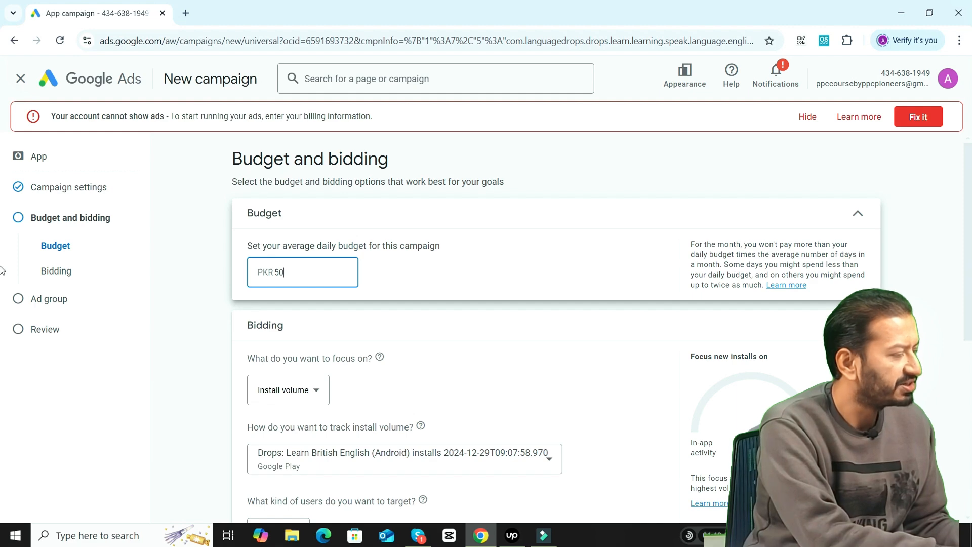
scroll(373, 241, down, 4)
click(315, 209)
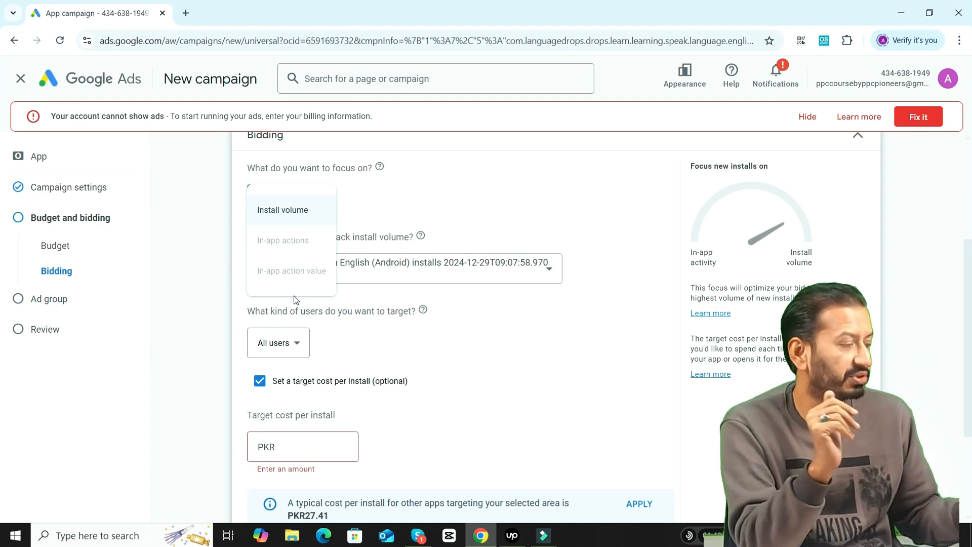
click(514, 321)
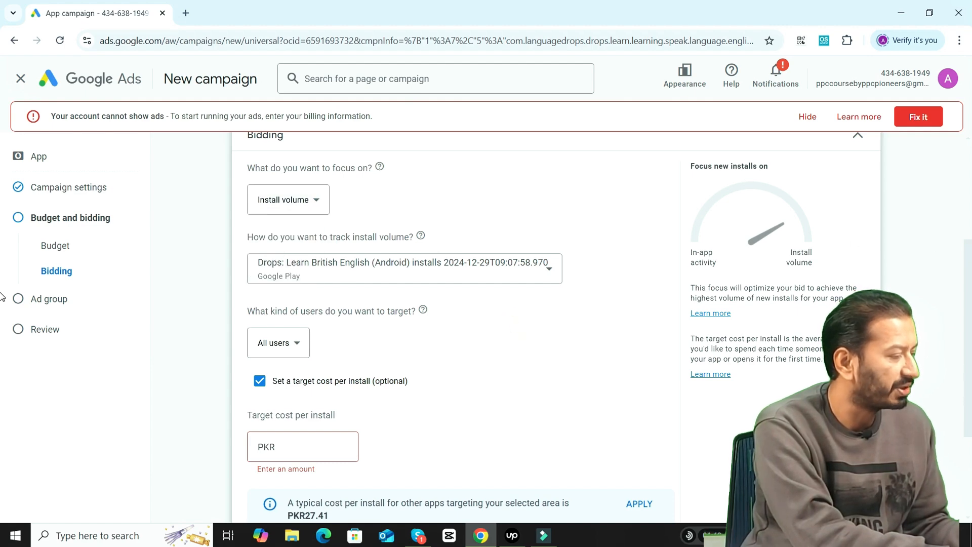
Step: Set the target cost per install to PKR 5 and continue to the ad group settings
scroll(455, 304, down, 3)
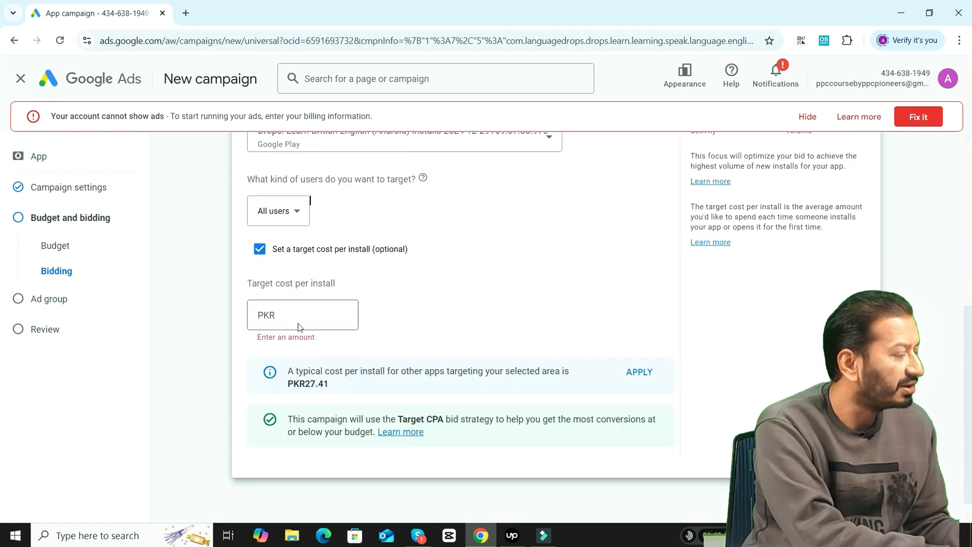
click(305, 317)
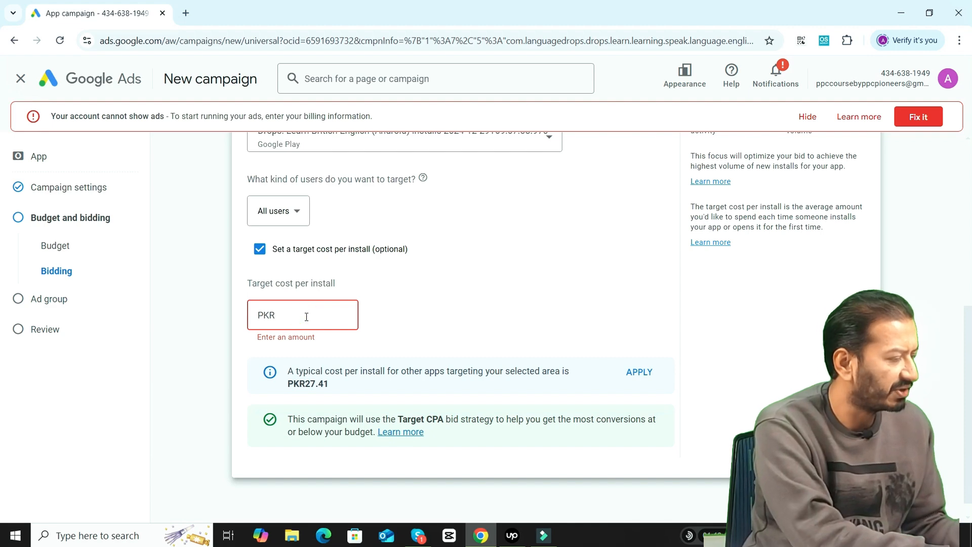
text(5)
scroll(2, 471, down, 2)
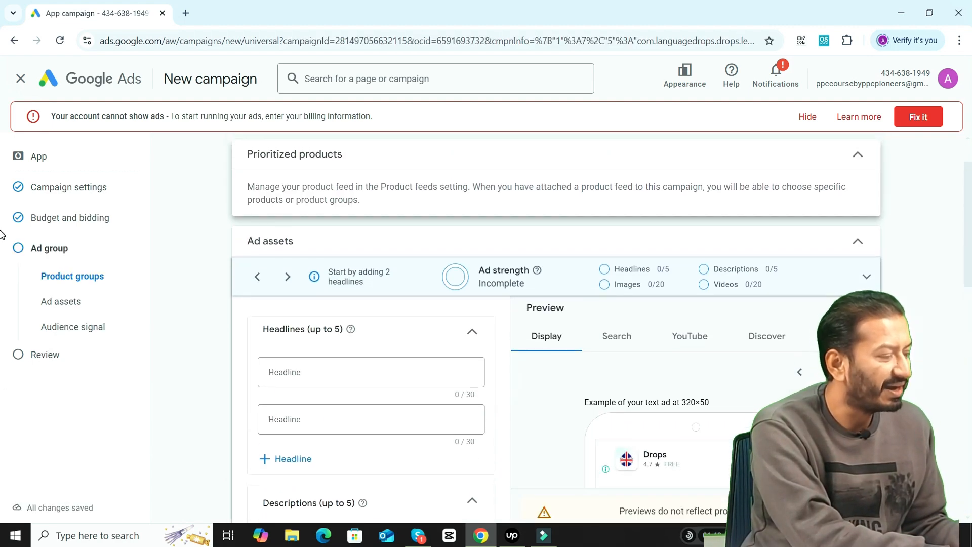
Step: Review the ad assets and the audience signal notice, and recheck the bidding focus options in the budget and bidding settings
scroll(1, 310, down, 2)
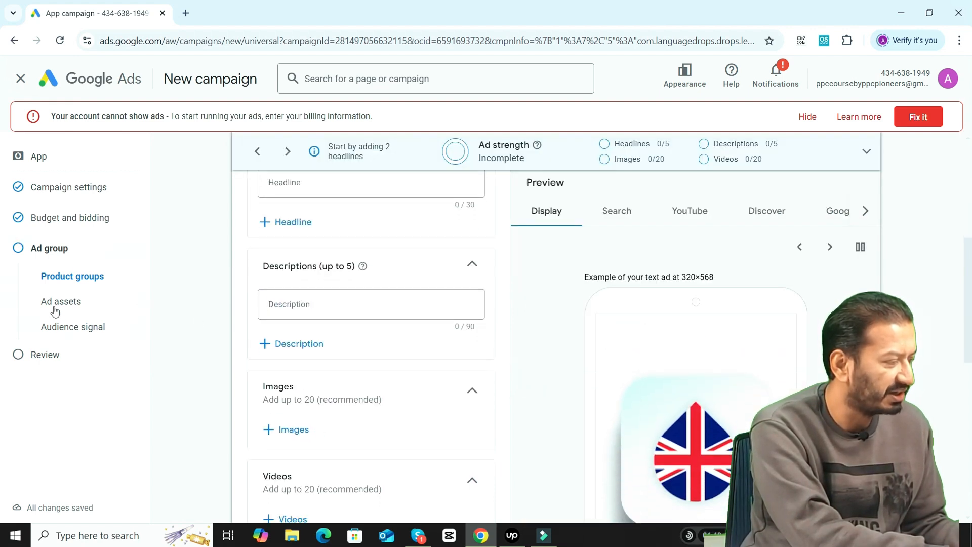
click(66, 333)
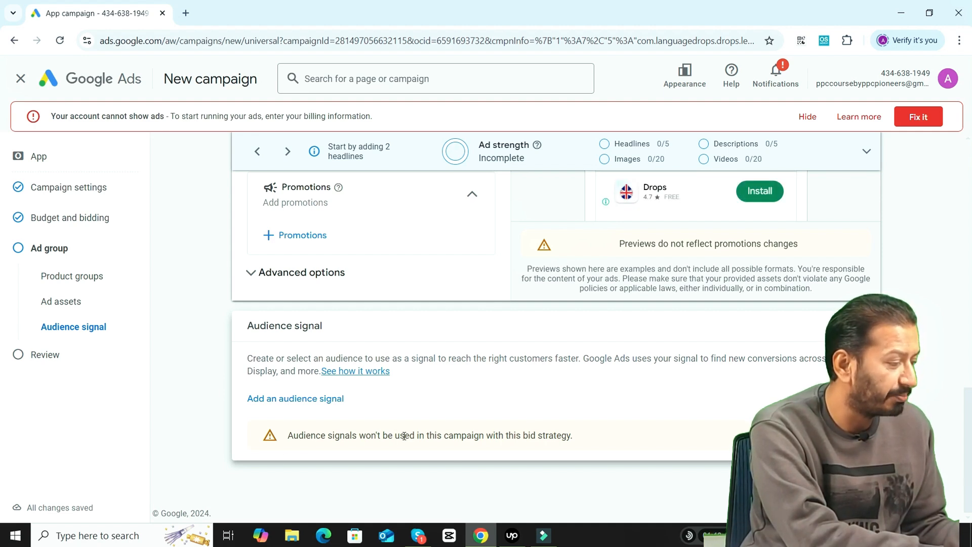
drag(404, 437, 566, 434)
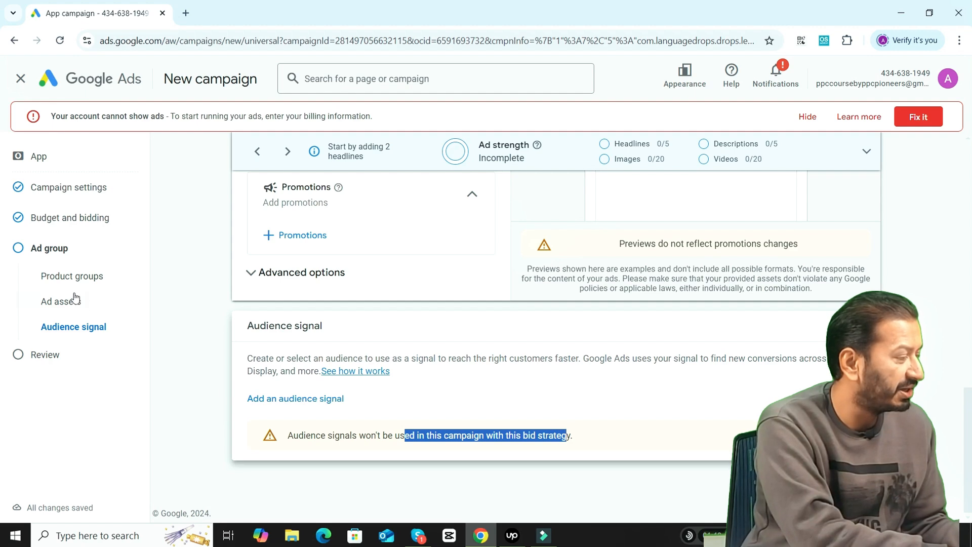
click(81, 231)
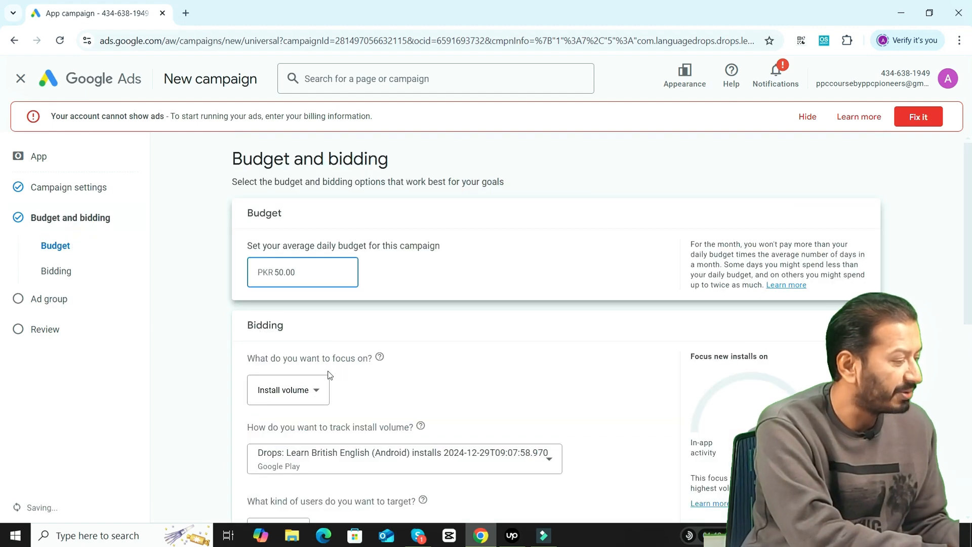
click(318, 392)
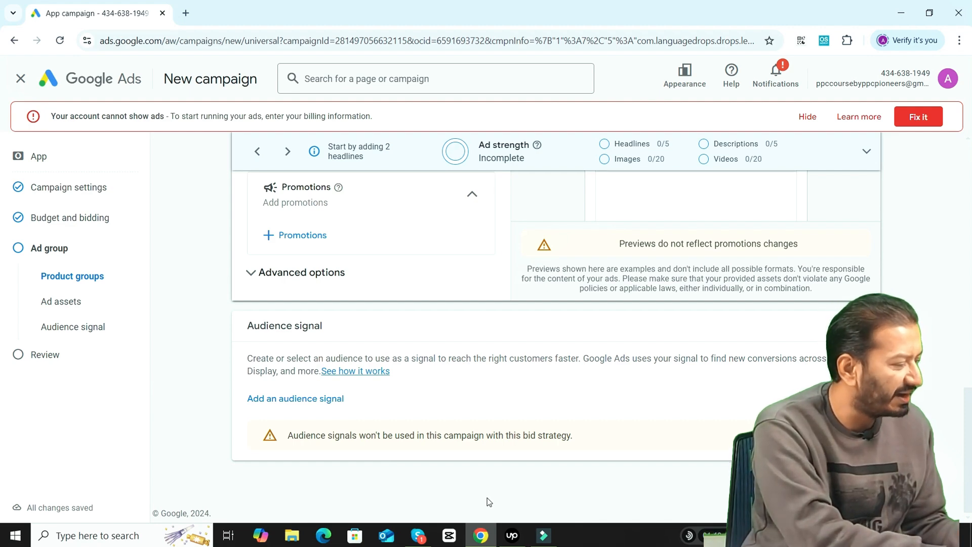
Step: Start a new audience for the ad group's audience signal and name it Demo Audience 4
click(303, 405)
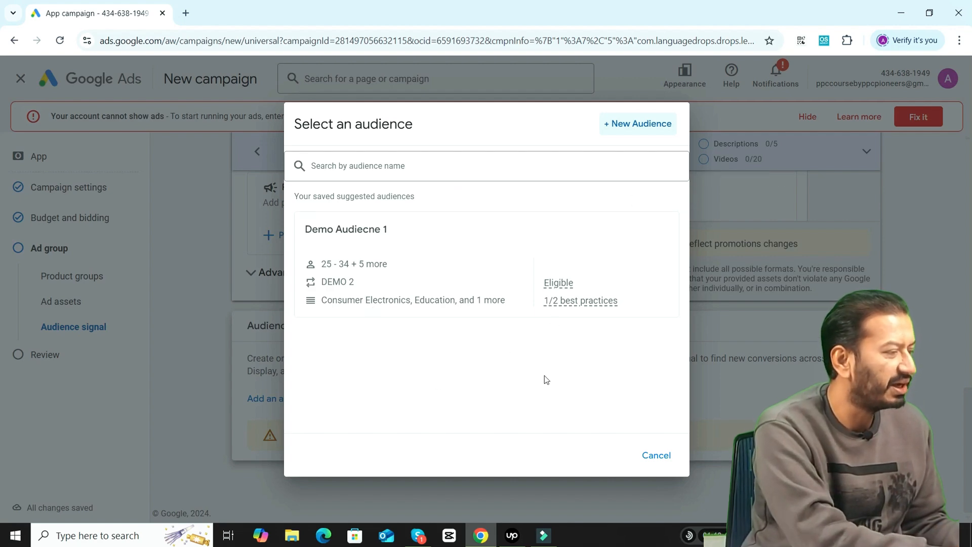
click(620, 131)
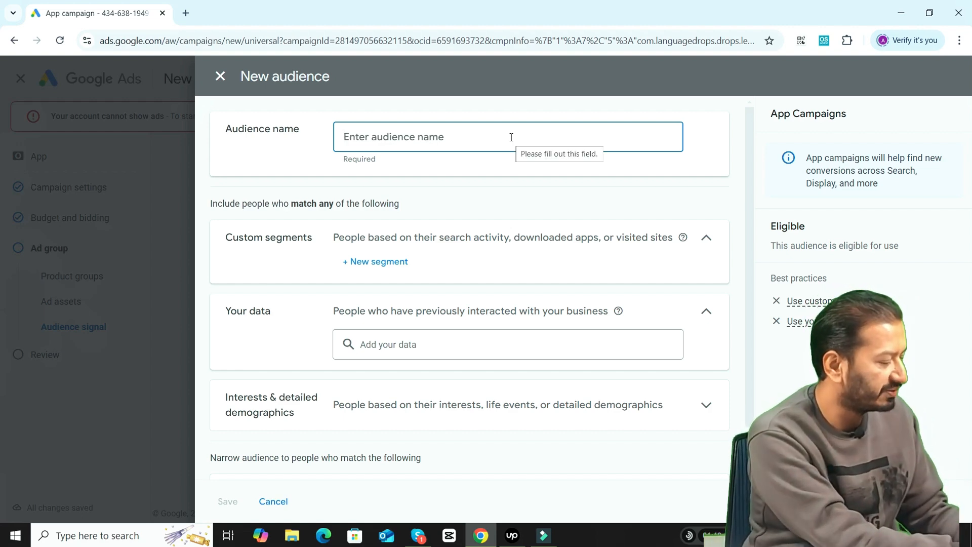
text(Demo Audience 4)
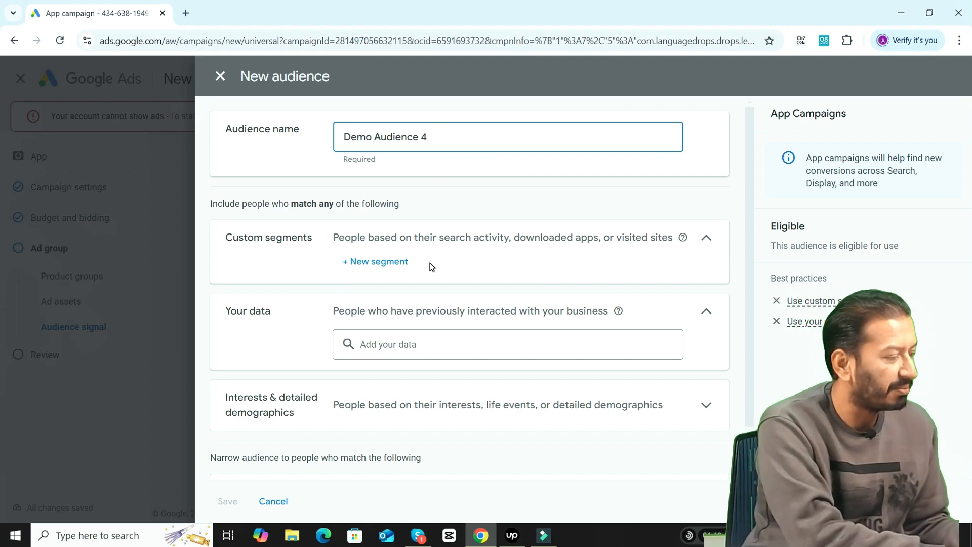
Step: Review the new custom segment form, close it unsaved, and browse the website visitor segments available under Your data
click(392, 264)
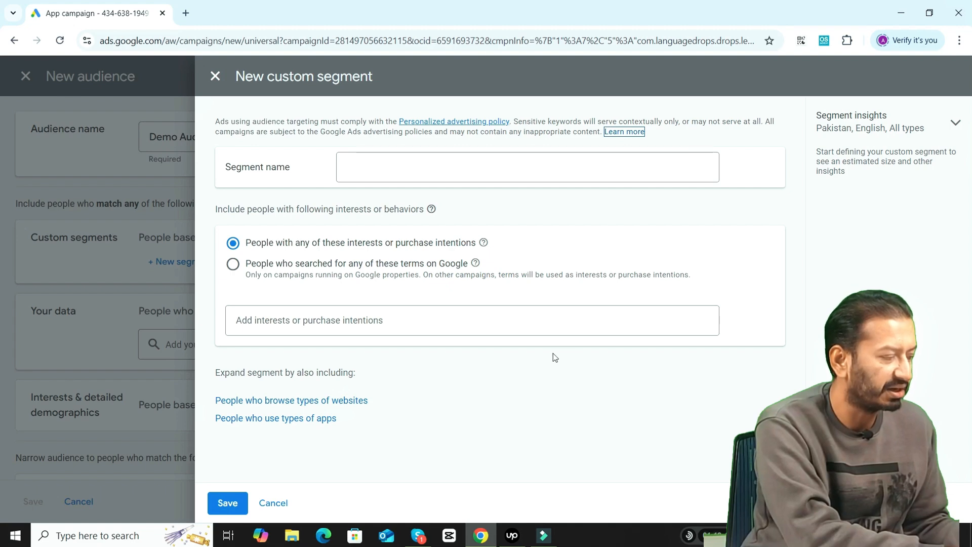
click(215, 76)
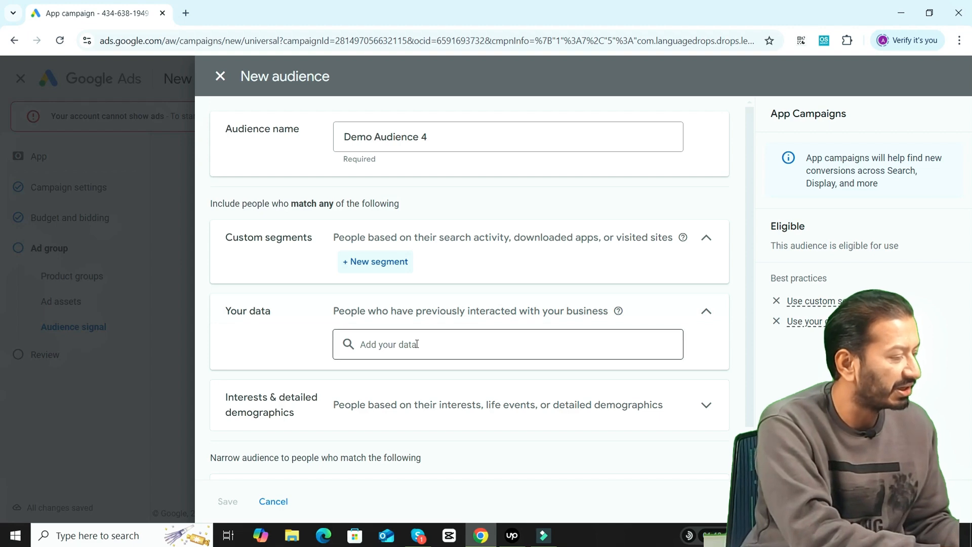
click(386, 344)
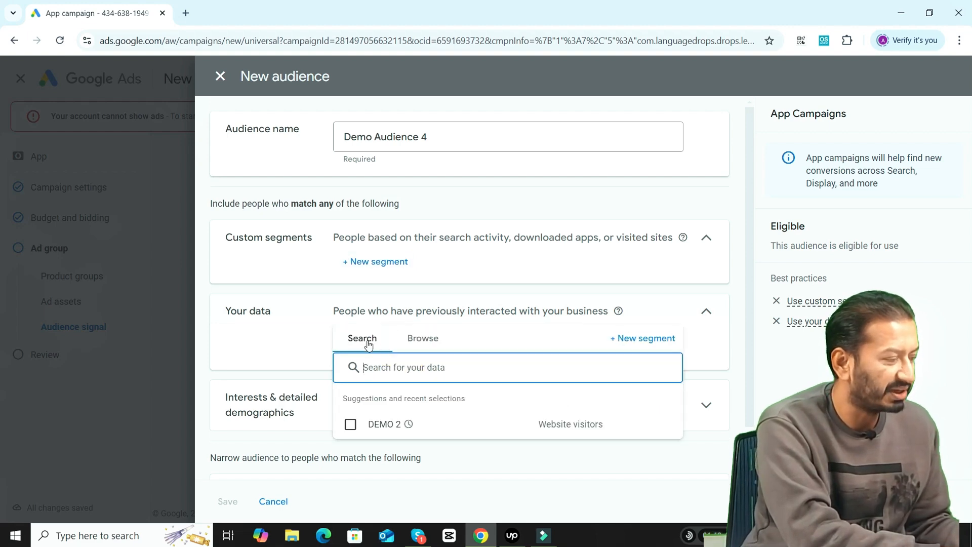
click(417, 343)
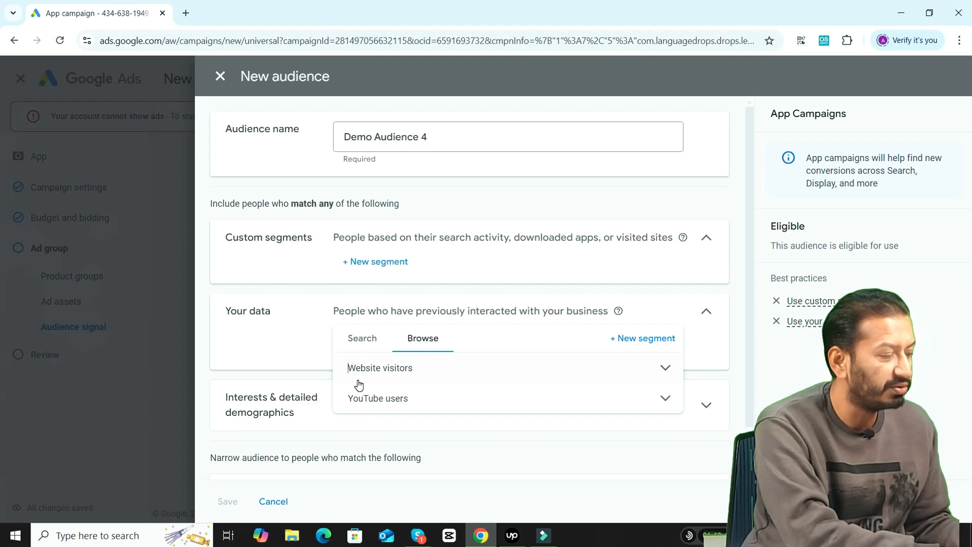
click(665, 369)
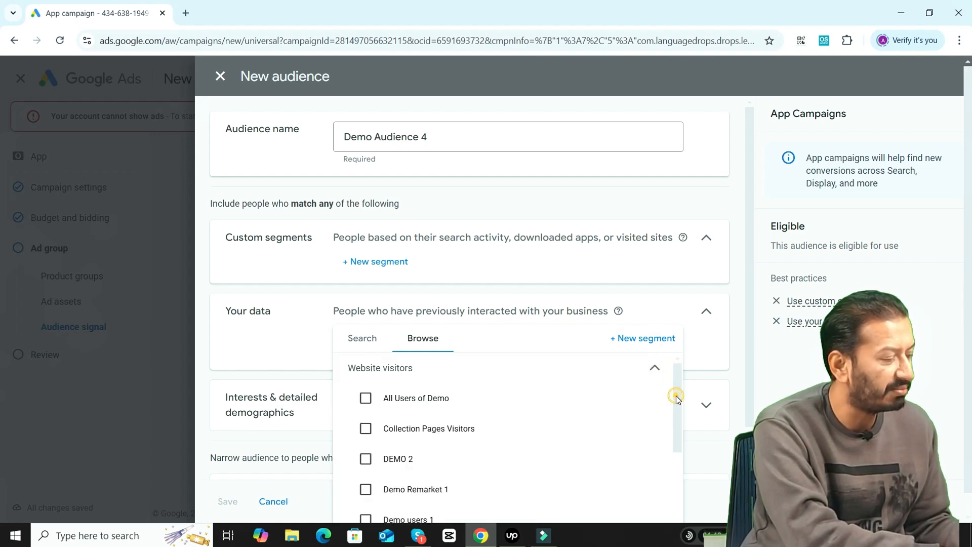
mouse_move(676, 396)
mouse_down()
mouse_move(676, 477)
mouse_move(676, 407)
mouse_up()
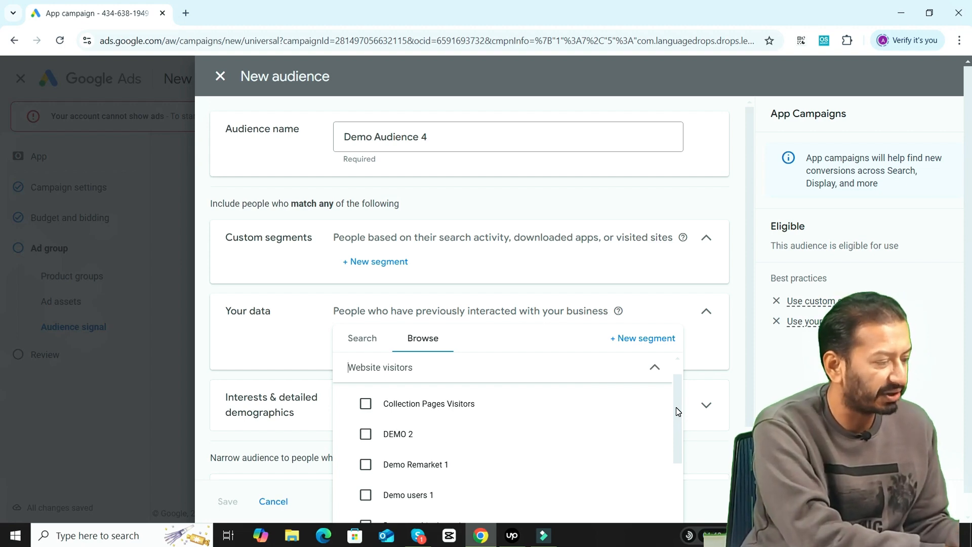
Step: Review the available segment types for a new Your data segment and cancel without creating one
click(647, 341)
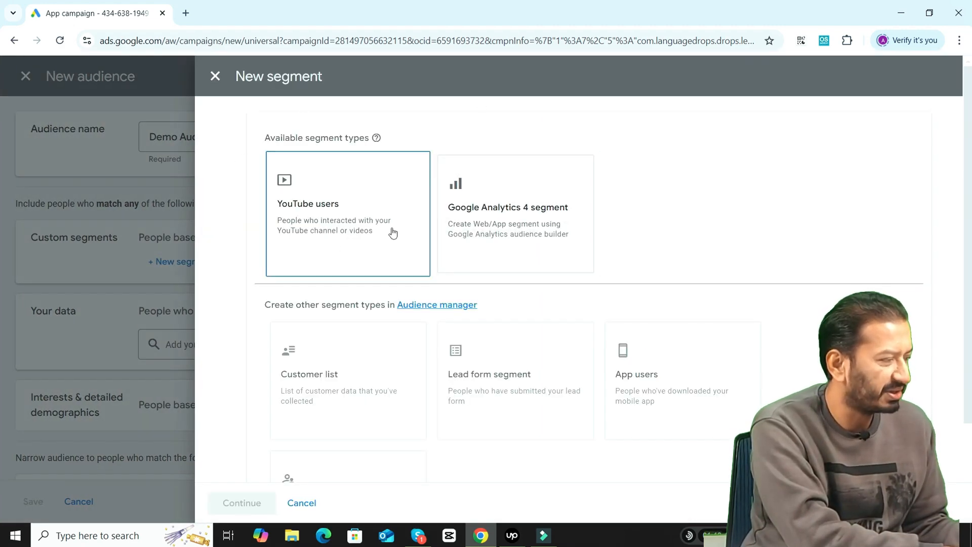
click(323, 218)
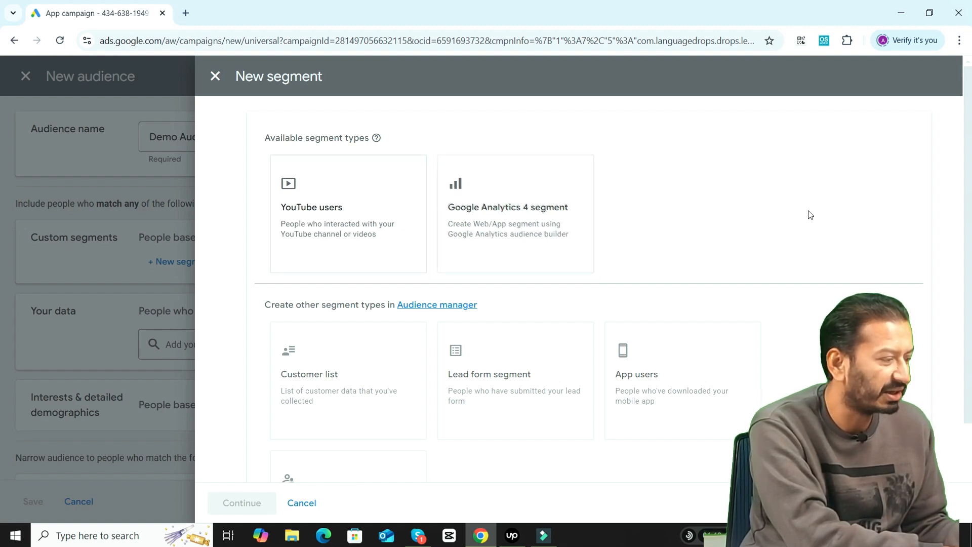
scroll(445, 228, down, 2)
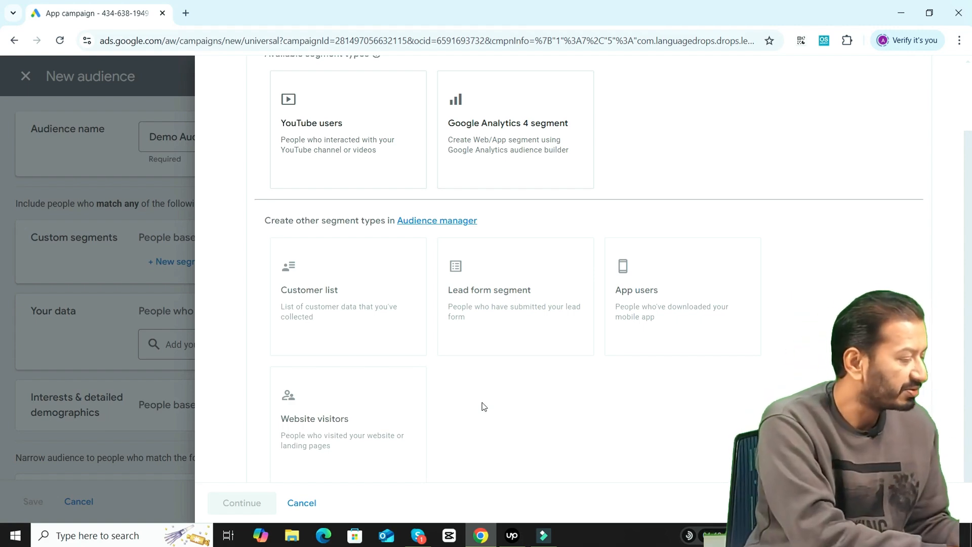
click(299, 504)
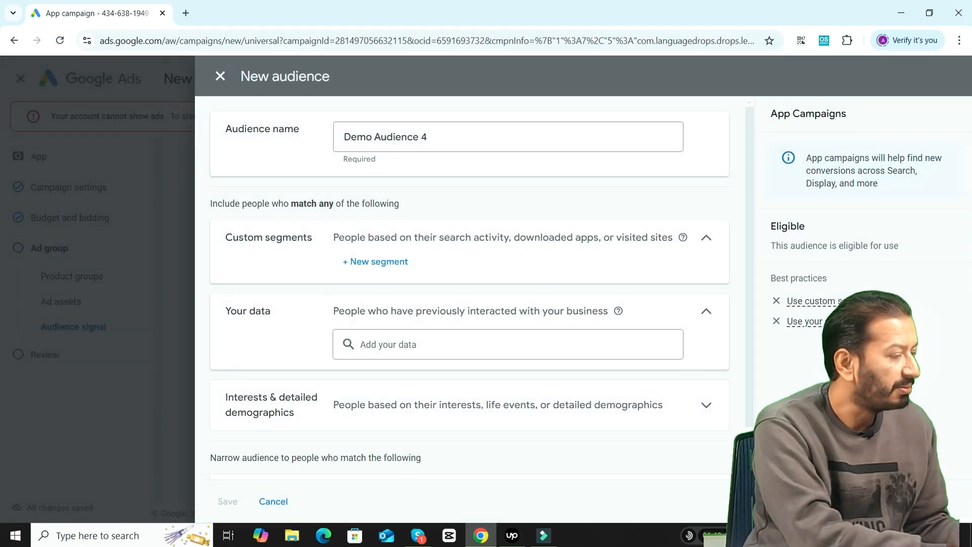
Step: Add the website visitors segment All Users of Demo to the audience's Your data
scroll(749, 321, down, 1)
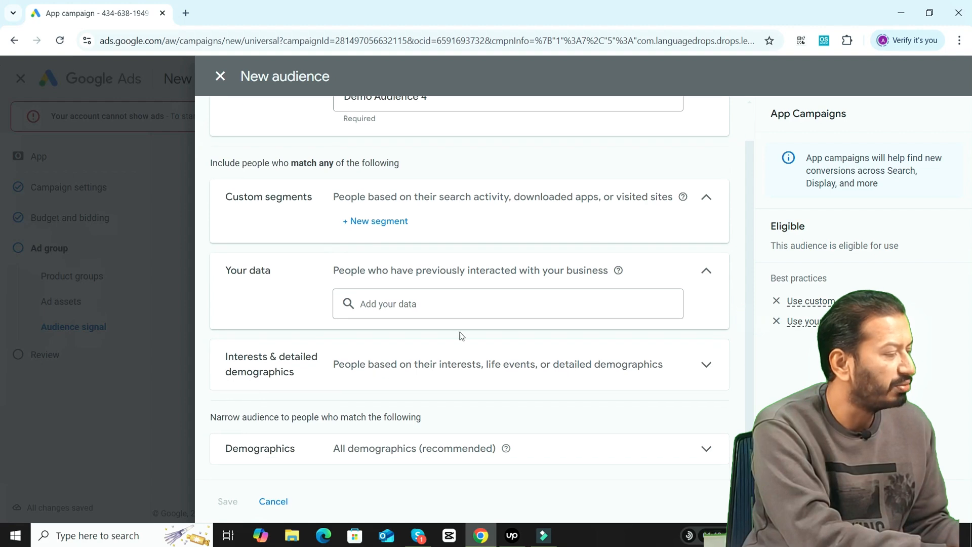
click(418, 306)
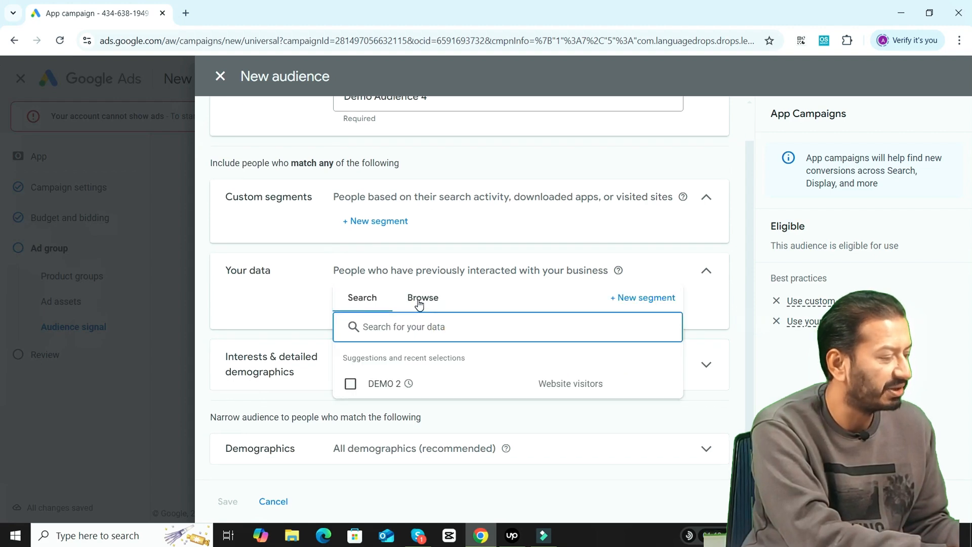
click(420, 299)
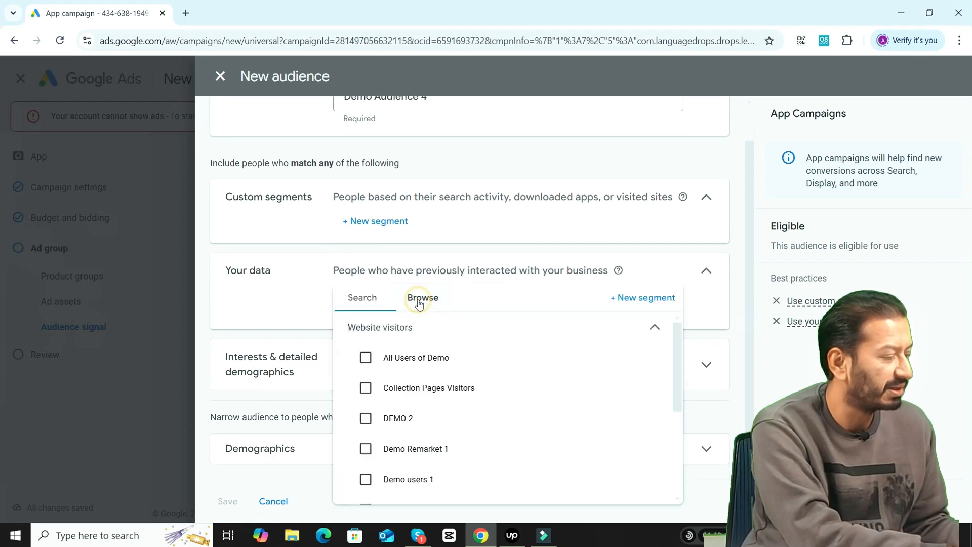
click(367, 359)
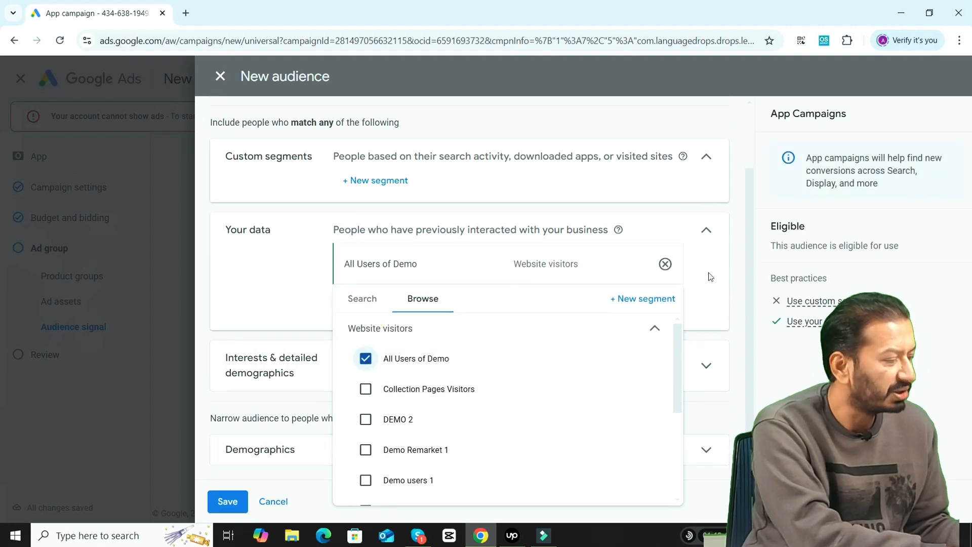
click(709, 270)
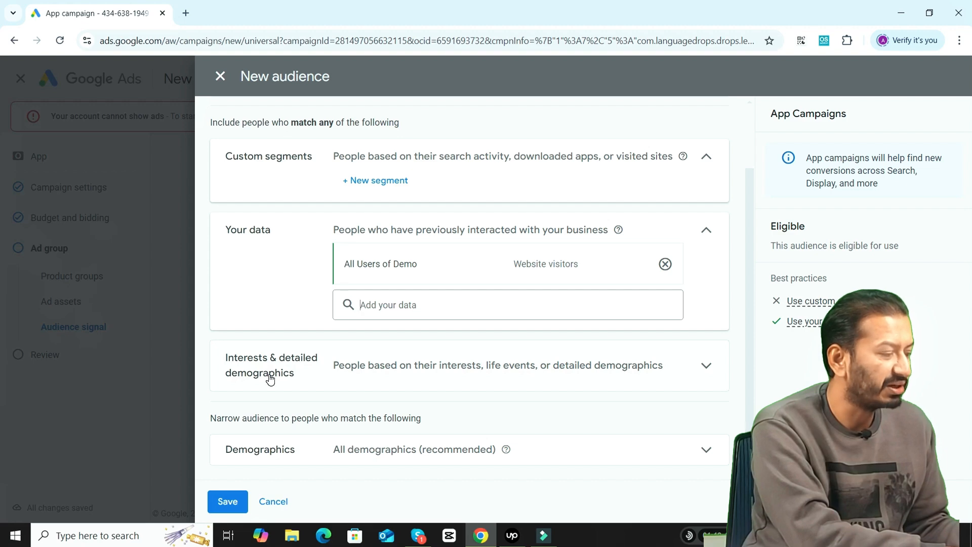
Step: Add the in-market segment Education to the audience's Interests & detailed demographics
click(706, 368)
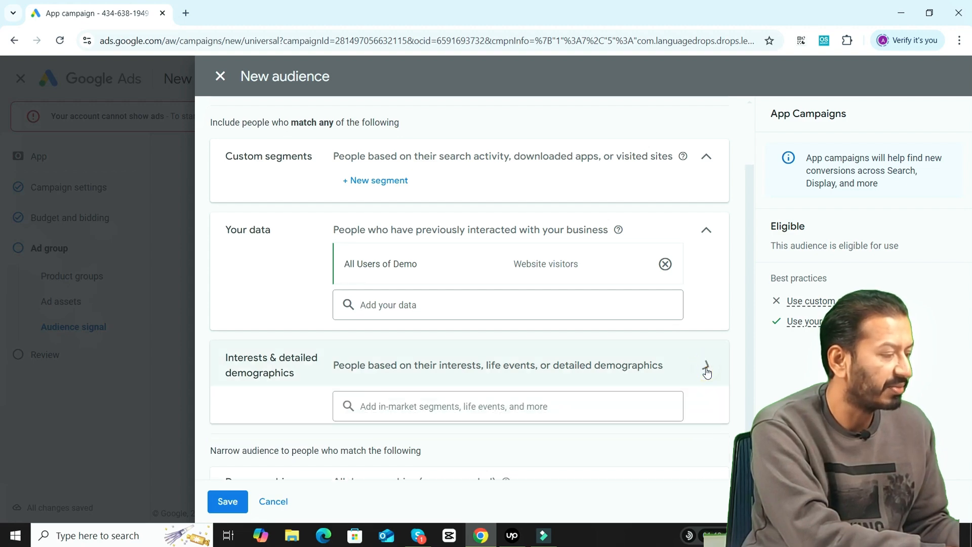
scroll(683, 369, down, 1)
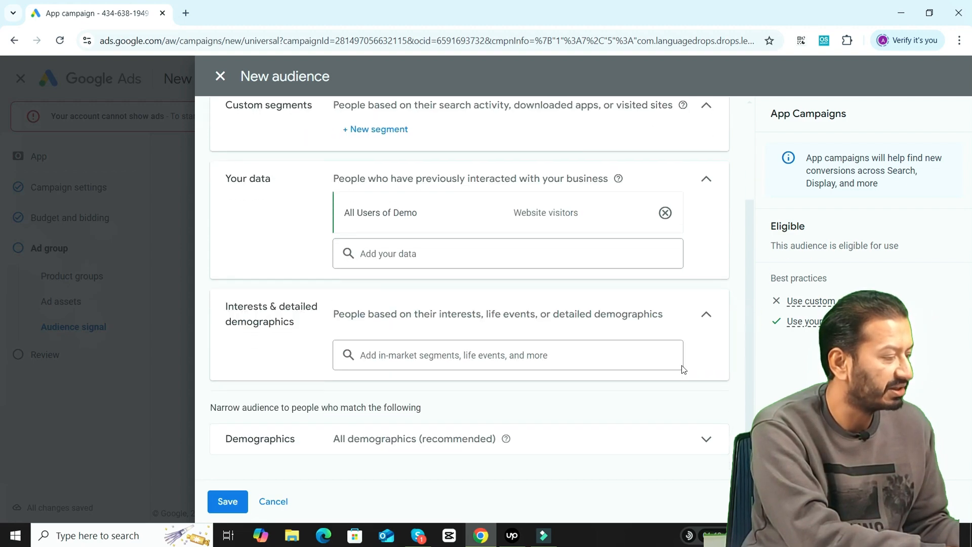
click(427, 355)
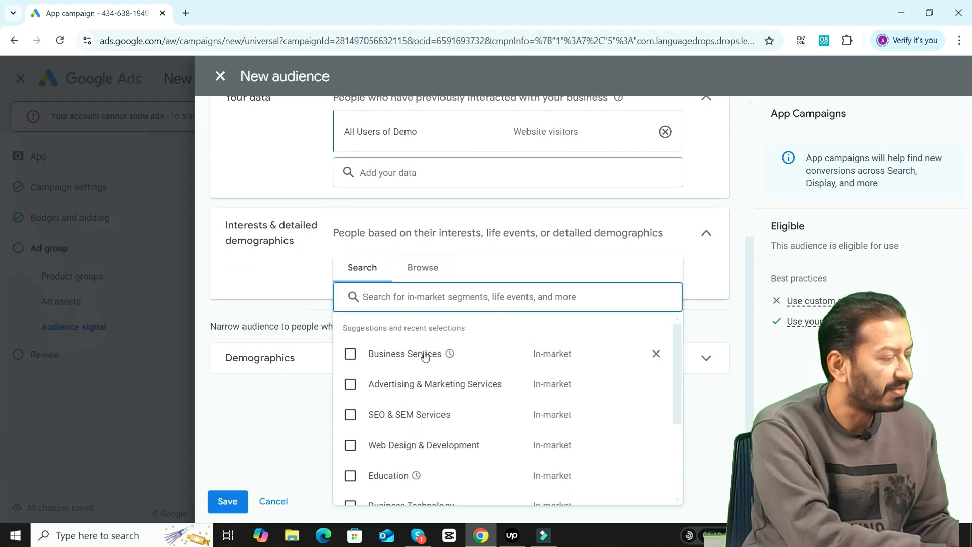
click(430, 272)
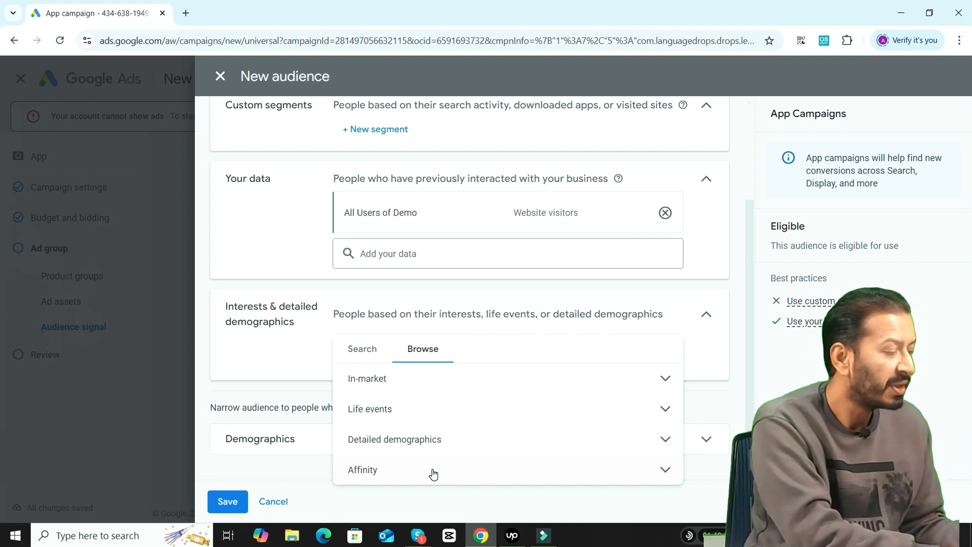
click(664, 378)
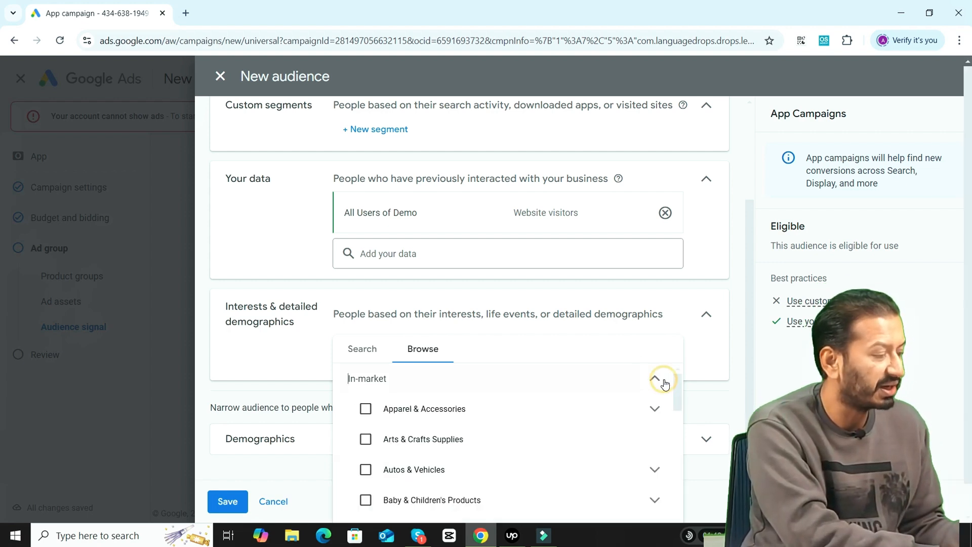
drag(678, 393, 678, 403)
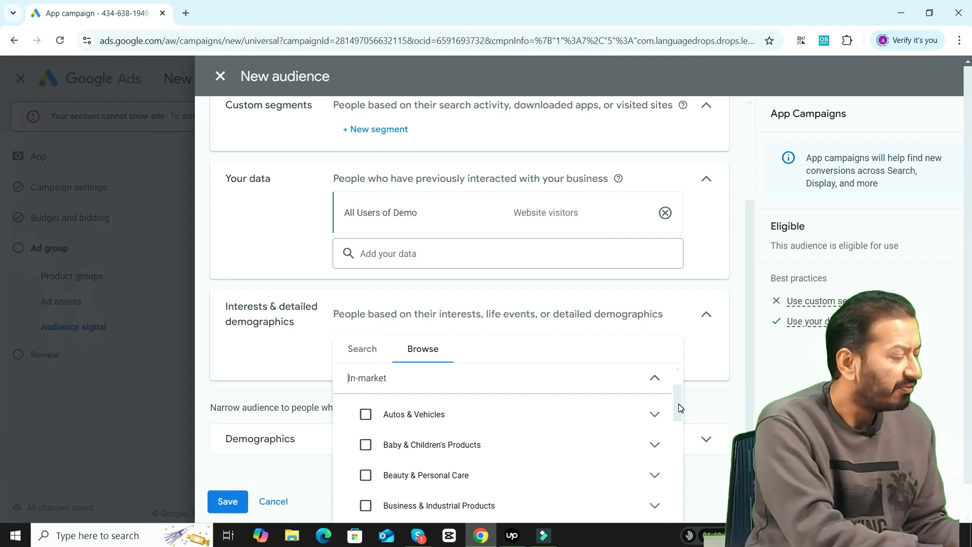
click(679, 403)
drag(678, 403, 679, 442)
click(365, 455)
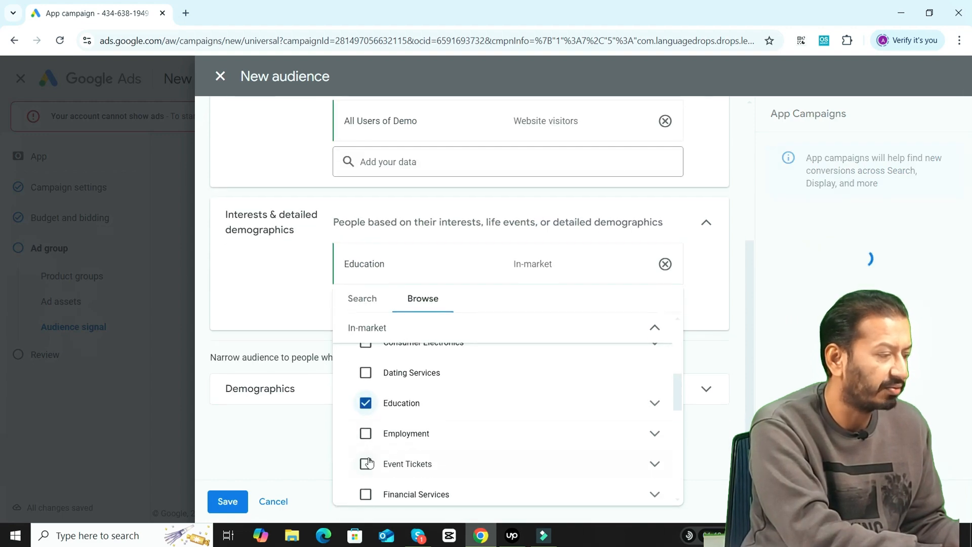
Step: Expand the in-market Education category, then examine the Life events segments without selecting any
click(654, 403)
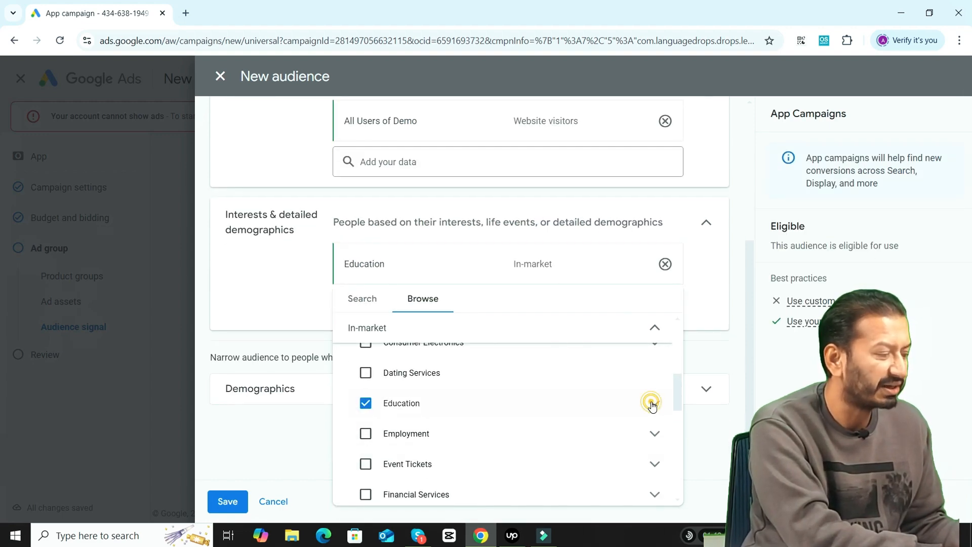
mouse_move(677, 380)
mouse_down()
mouse_move(676, 408)
mouse_move(677, 370)
mouse_up()
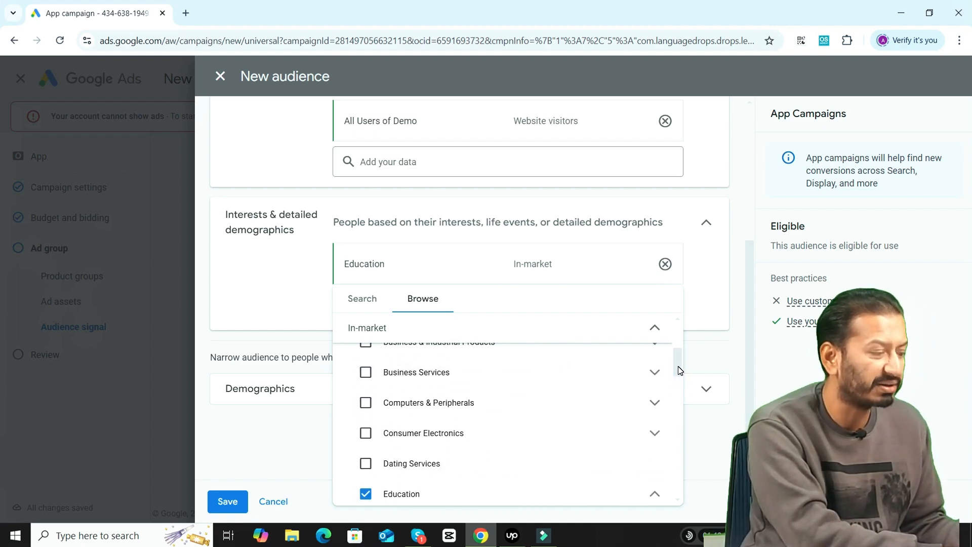
click(658, 330)
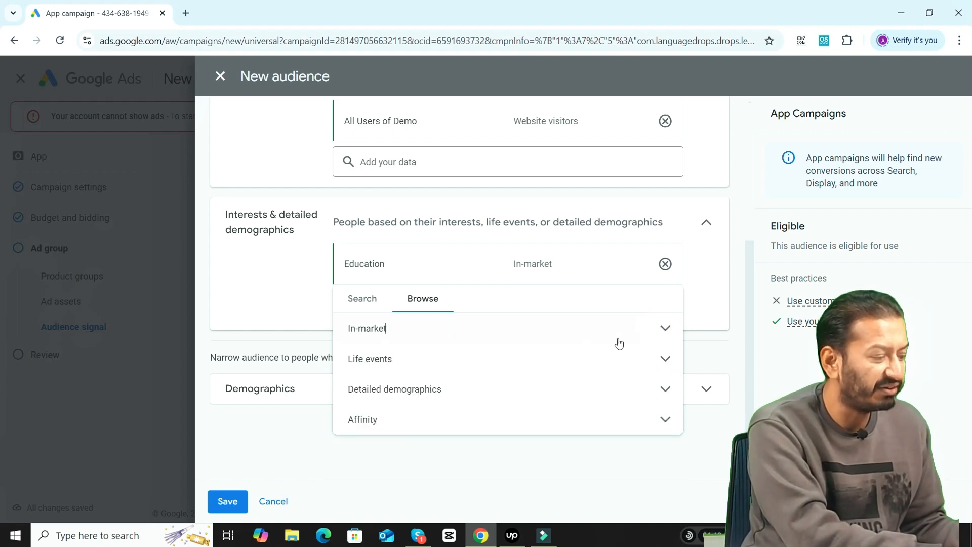
click(662, 357)
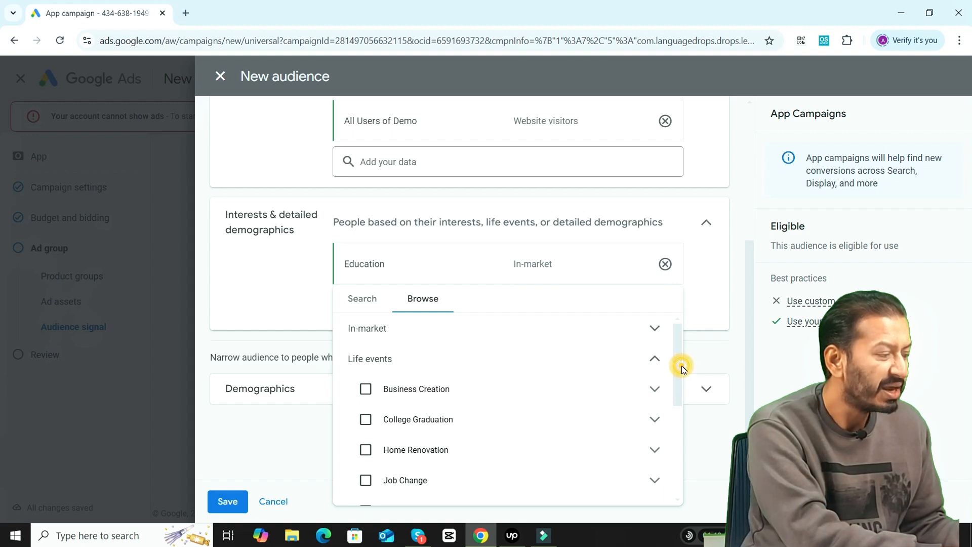
scroll(682, 365, down, 1)
scroll(682, 385, down, 3)
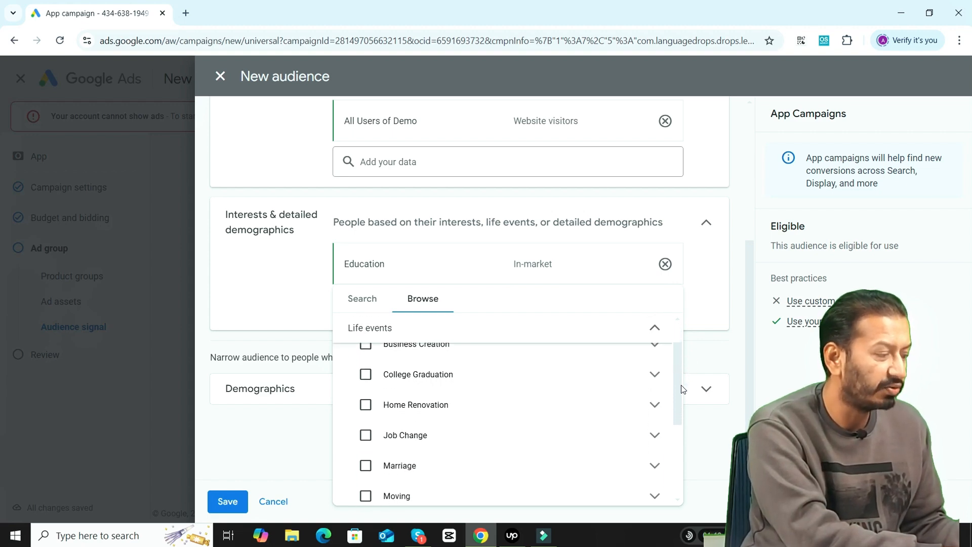
scroll(682, 409, down, 3)
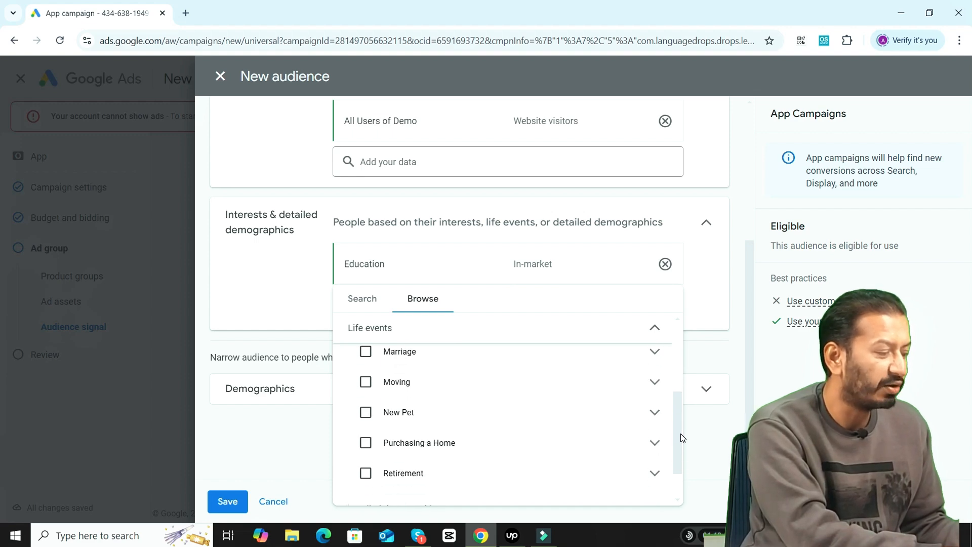
scroll(681, 439, down, 2)
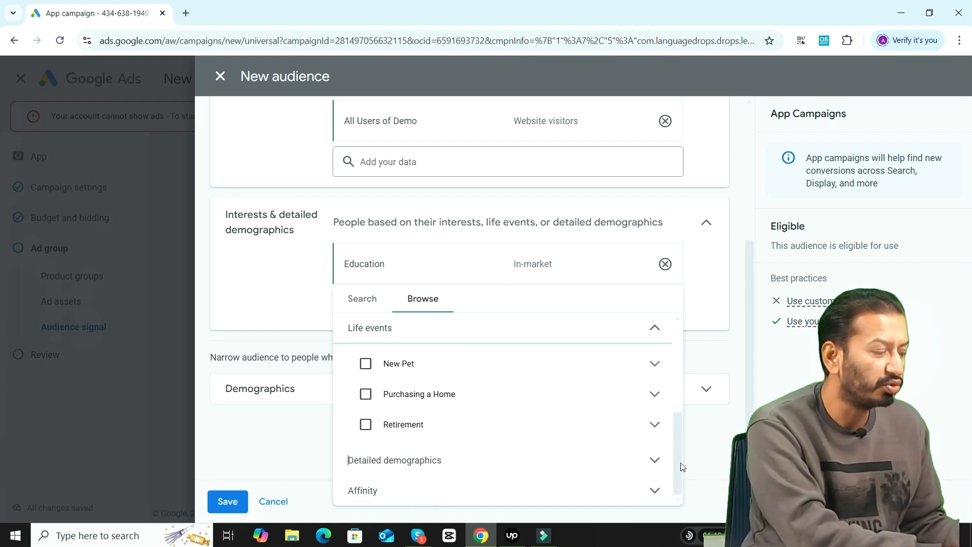
scroll(680, 463, up, 5)
scroll(678, 362, up, 1)
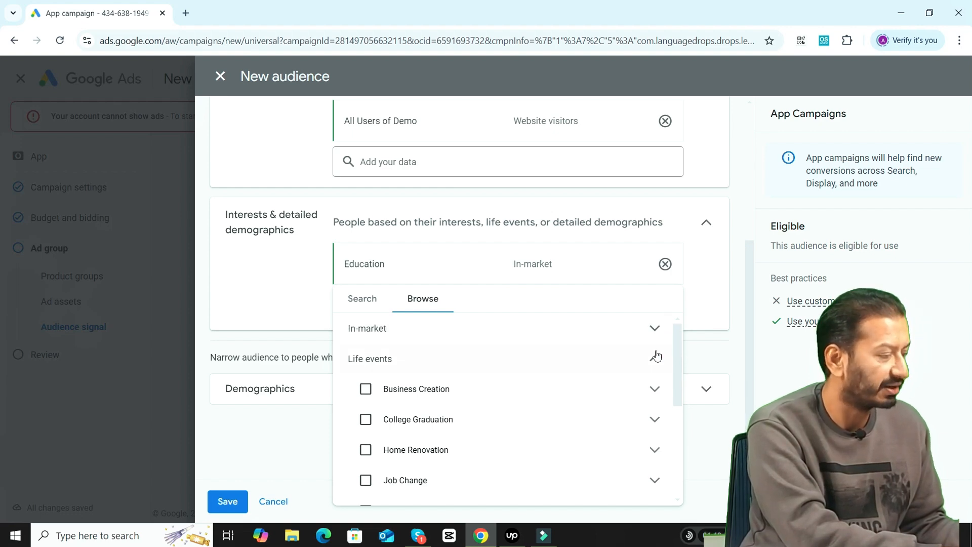
click(655, 357)
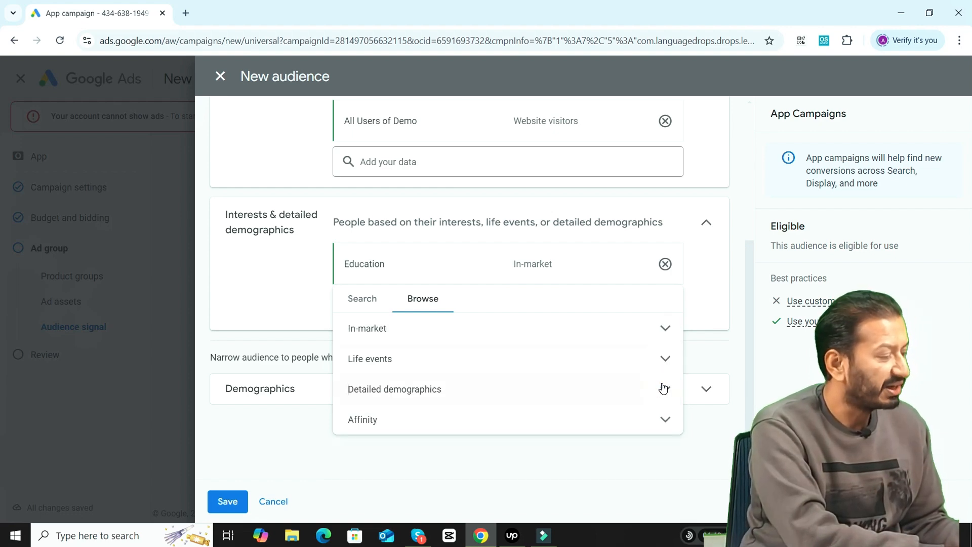
Step: Examine the Parental Status and Marital Status options under Detailed demographics
click(663, 389)
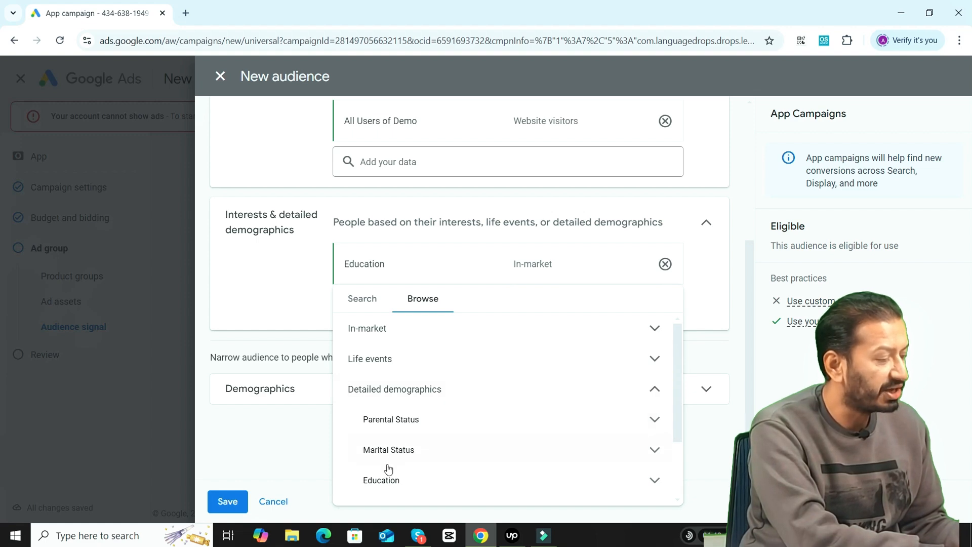
click(655, 421)
drag(679, 393, 677, 422)
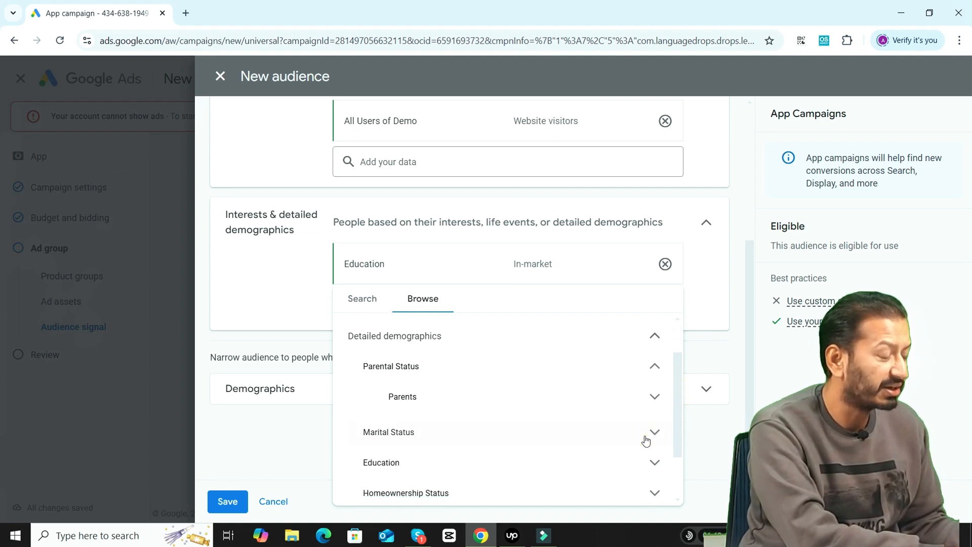
click(657, 432)
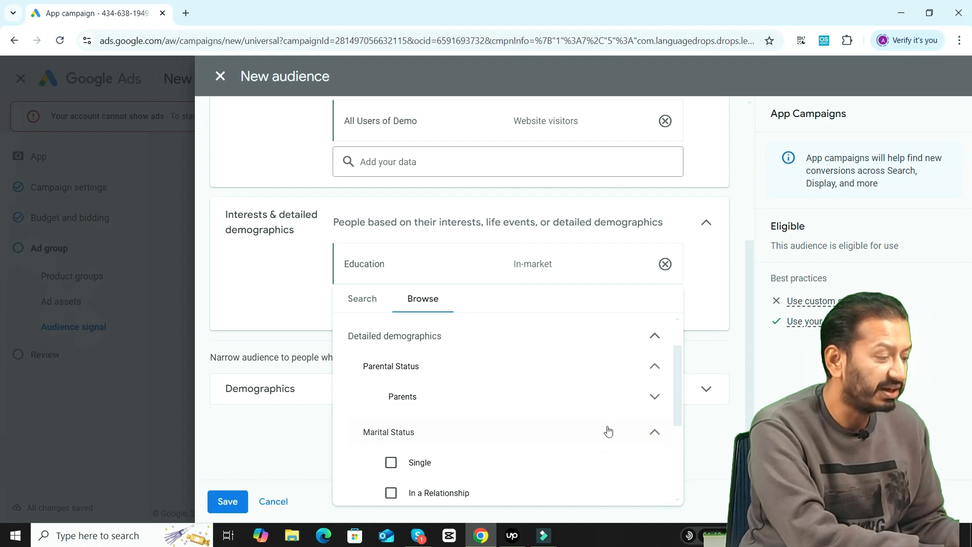
mouse_move(673, 412)
mouse_down()
mouse_move(673, 442)
mouse_move(677, 414)
mouse_up()
click(656, 427)
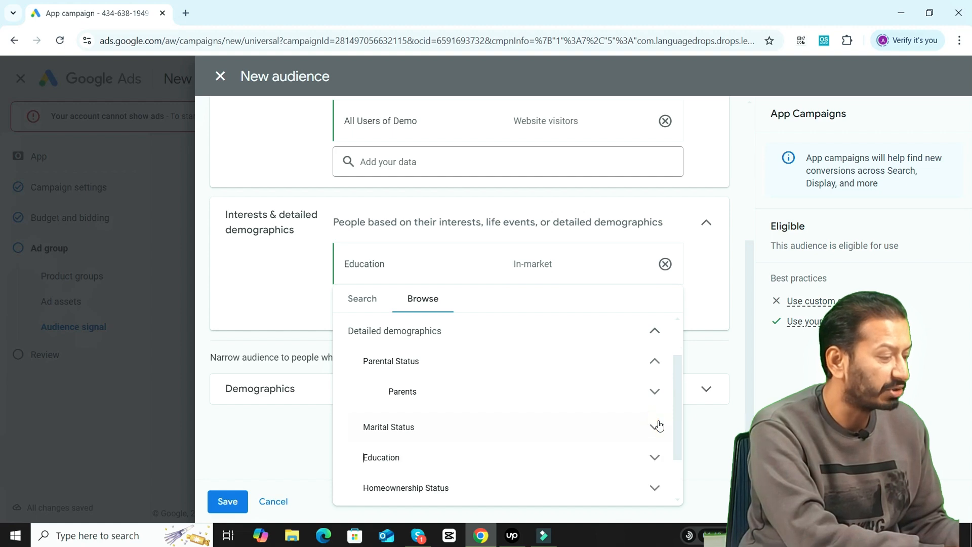
Step: Examine the Homeownership Status options and the Affinity segments, then close the segment list without selecting any
click(654, 362)
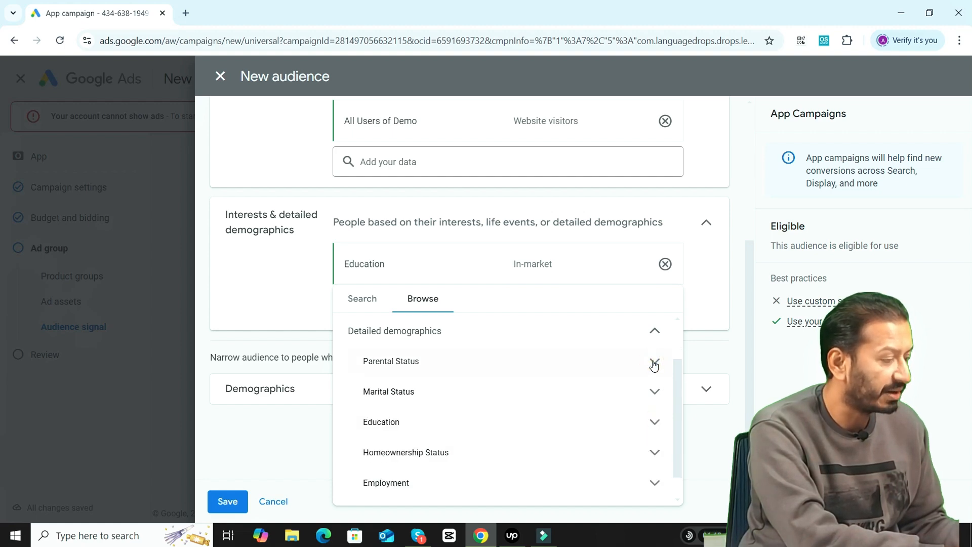
scroll(676, 439, down, 2)
click(656, 427)
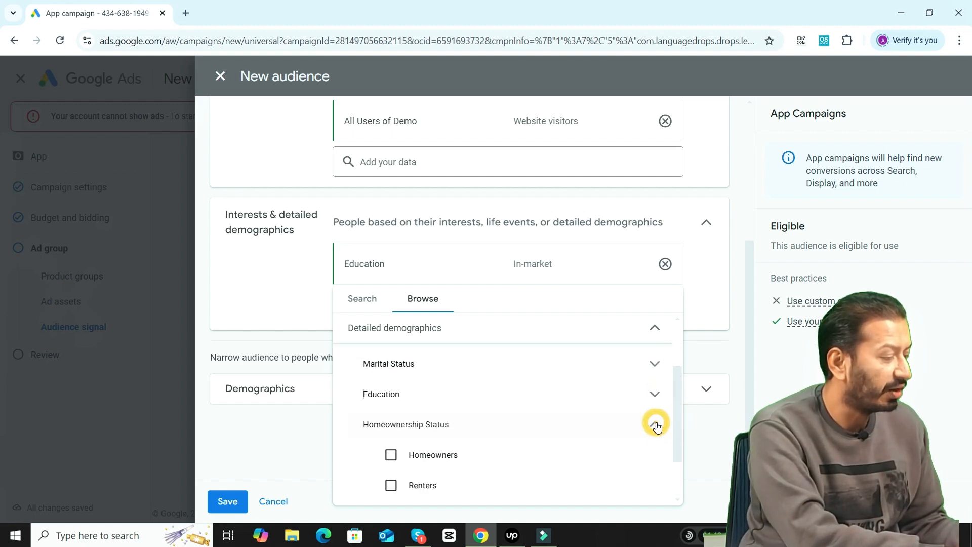
click(658, 425)
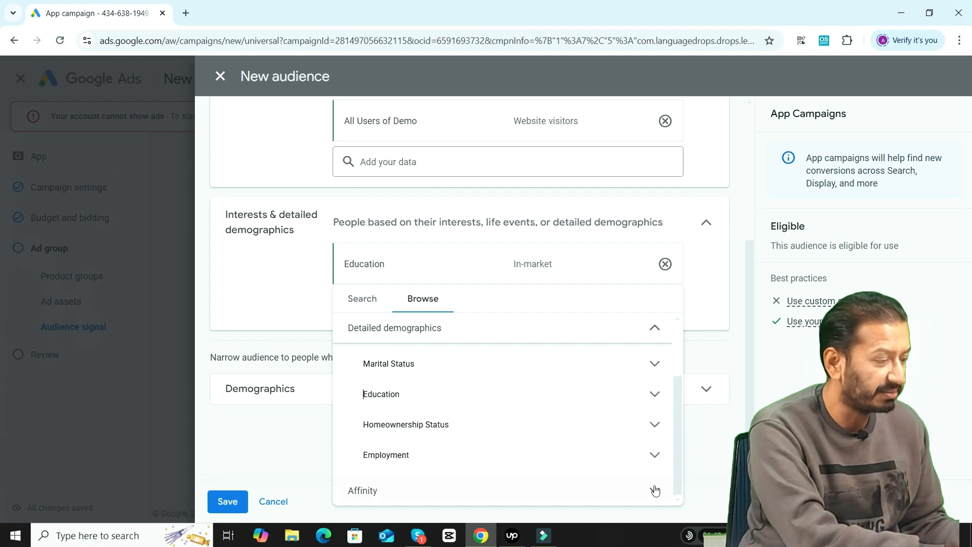
click(654, 489)
drag(679, 386, 679, 409)
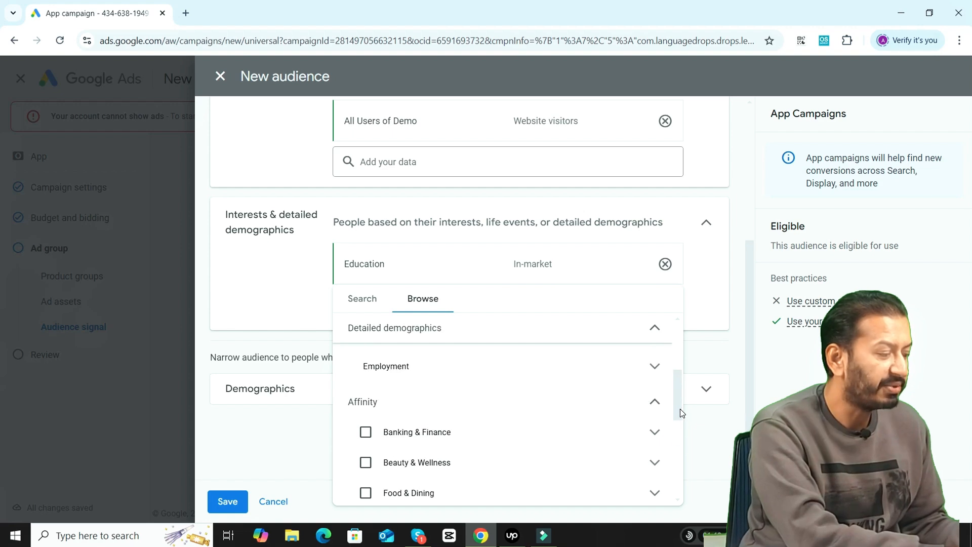
click(658, 402)
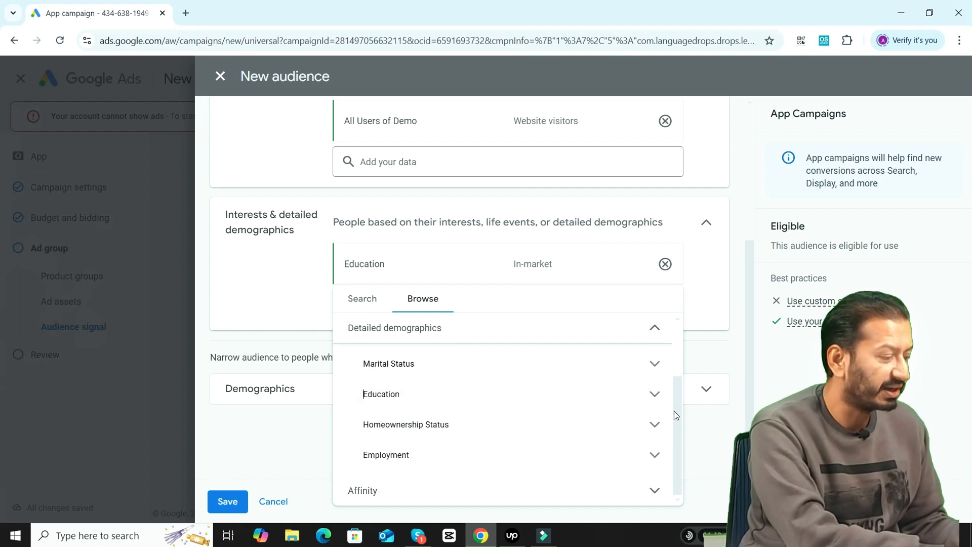
click(655, 331)
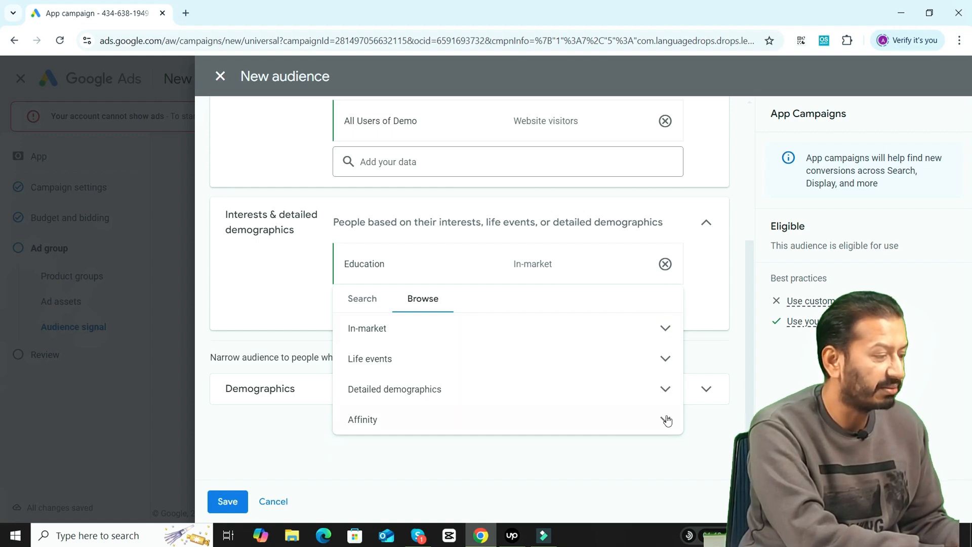
click(709, 329)
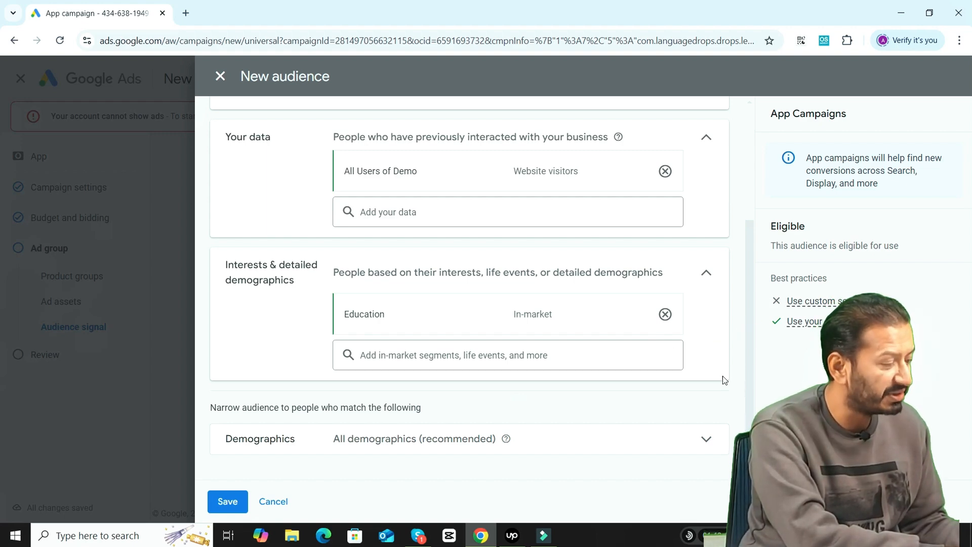
Step: Narrow the audience's Demographics by setting the minimum age to 35
triple_click(387, 451)
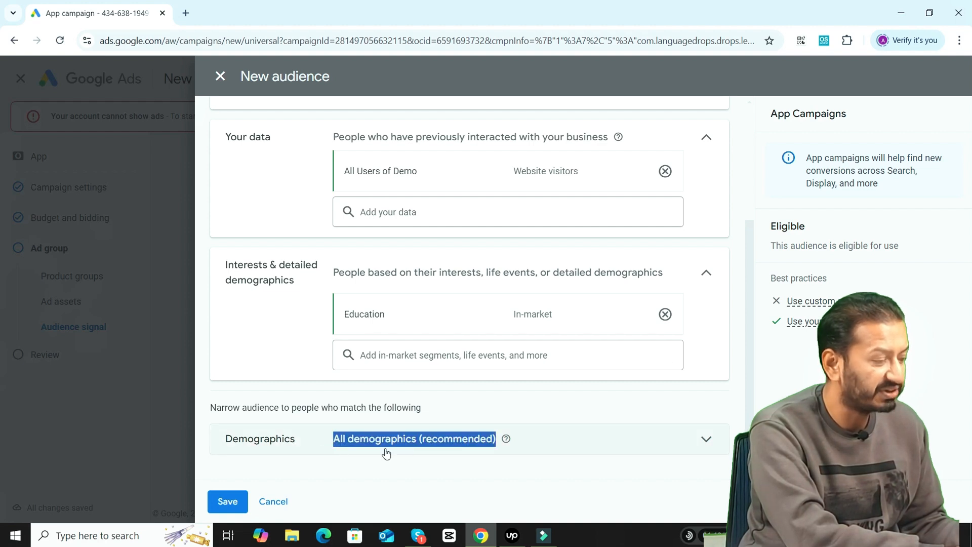
click(645, 440)
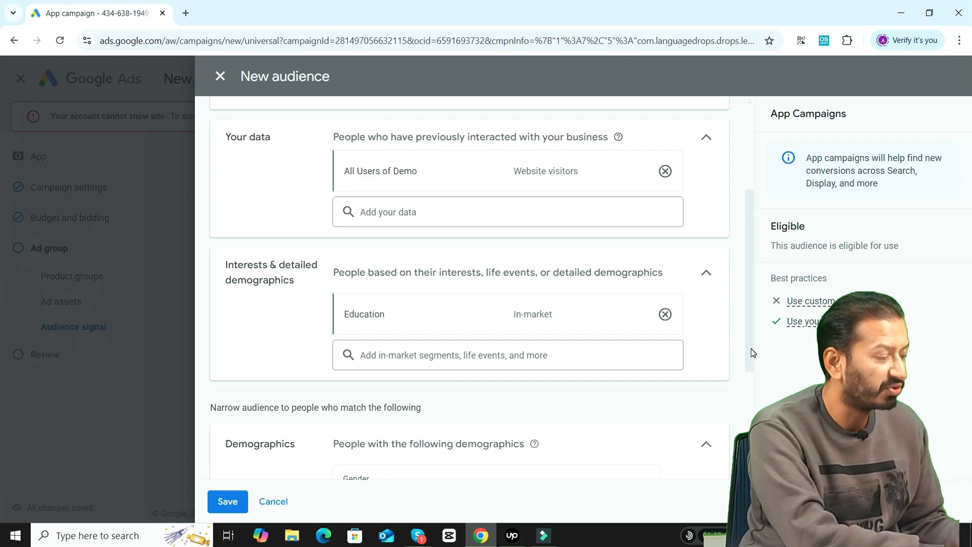
drag(751, 352, 751, 445)
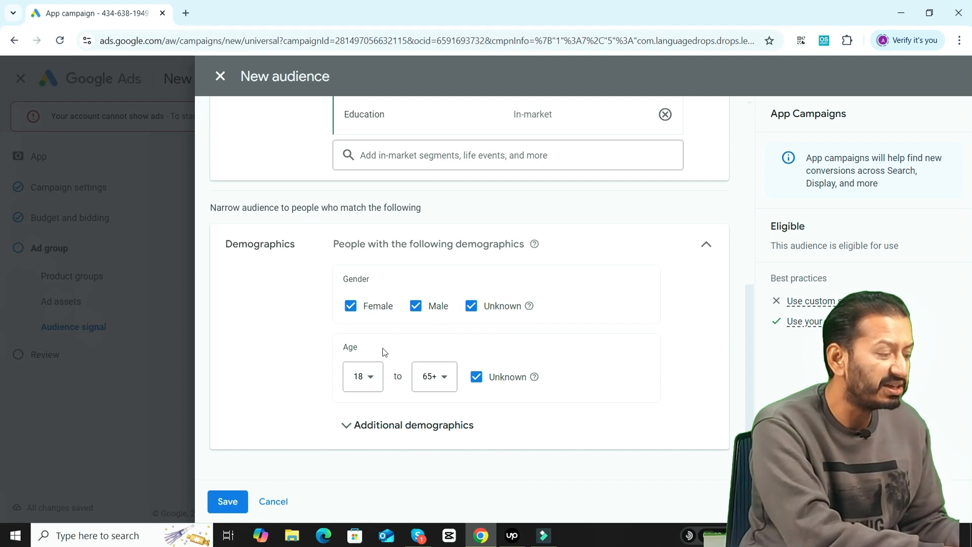
click(370, 383)
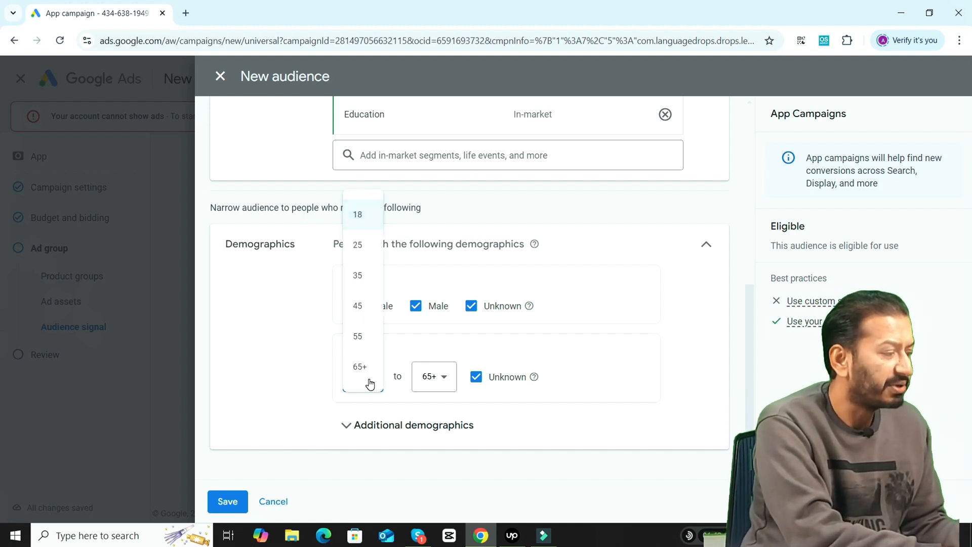
click(368, 276)
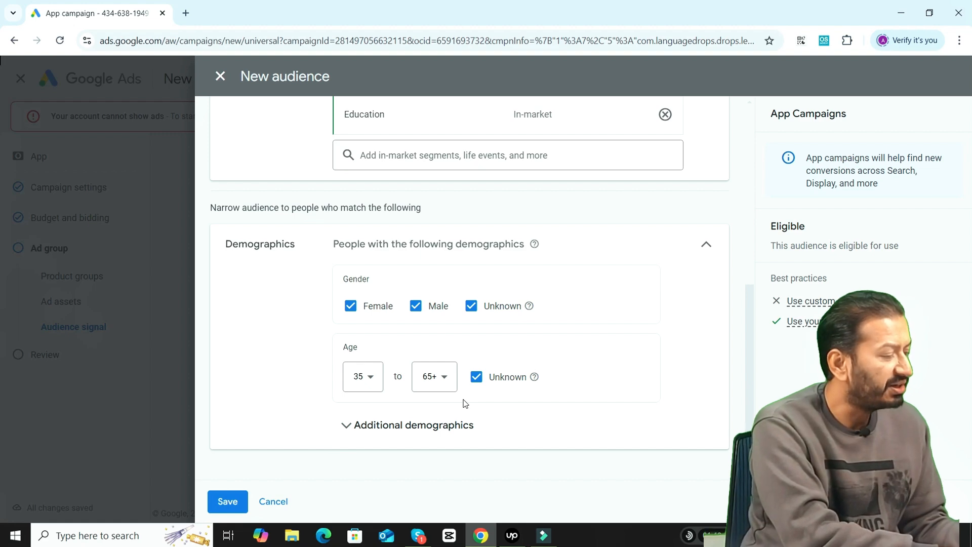
Step: Under Additional demographics, set the household income range's second limit to 30% and save the new audience
click(357, 426)
scroll(747, 390, down, 3)
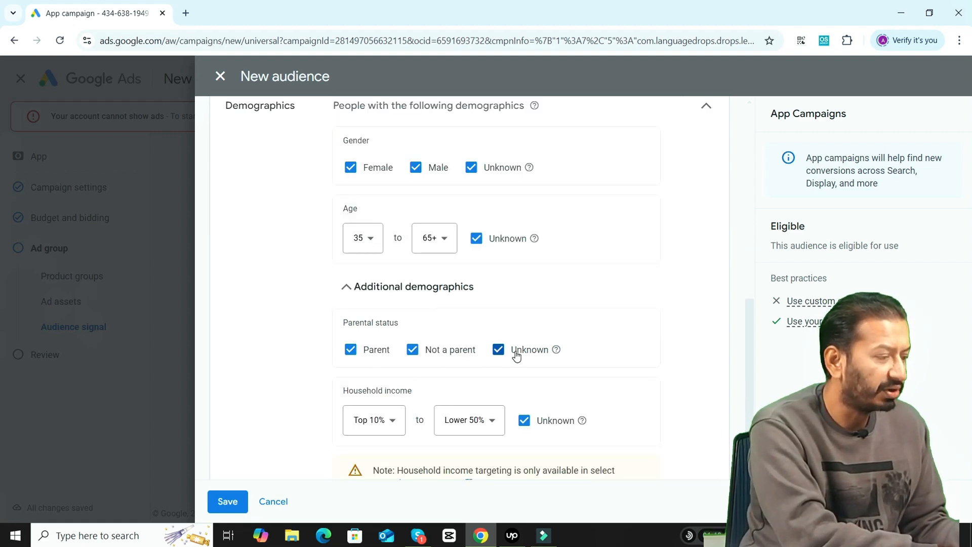
scroll(556, 334, down, 2)
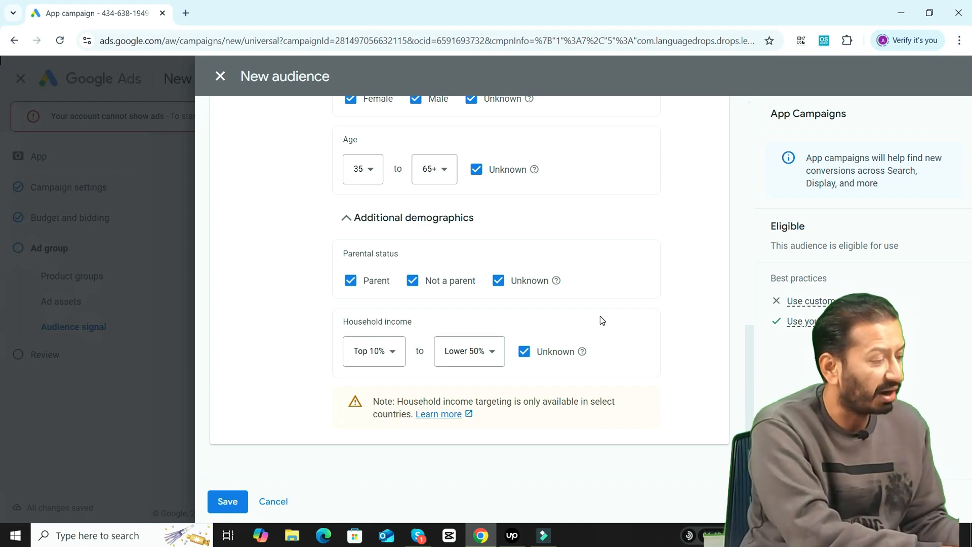
click(491, 354)
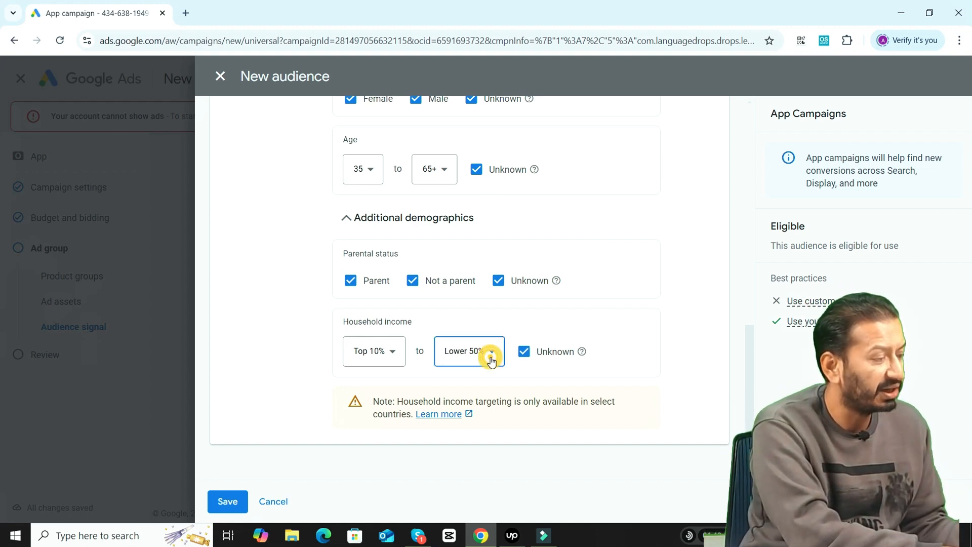
click(468, 256)
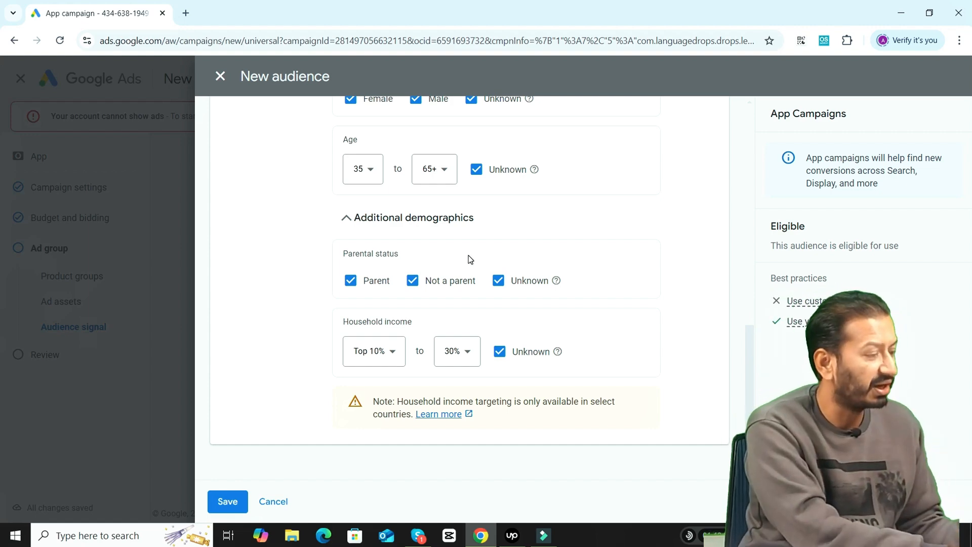
click(228, 500)
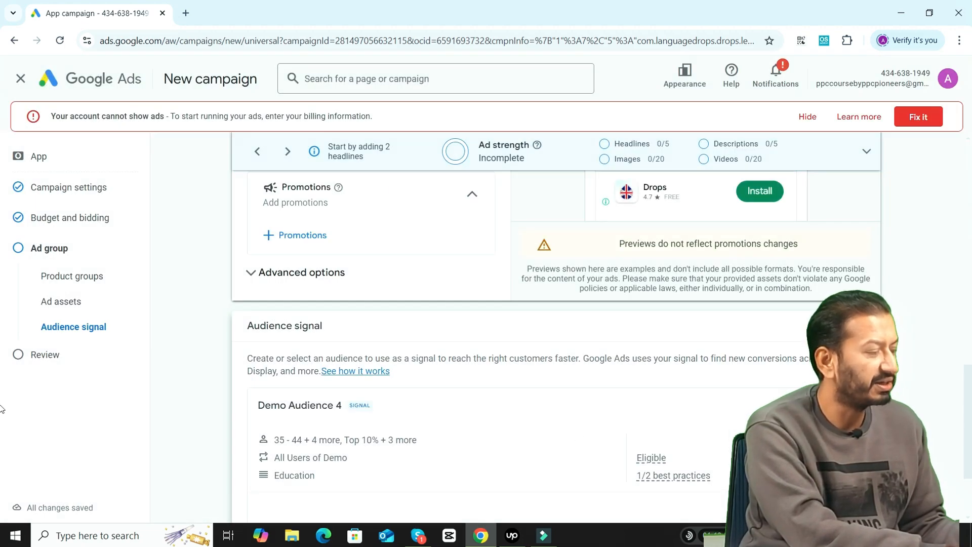
Step: Switch the ad group's audience signal to the saved audience Demo Audiecne 1
scroll(2, 415, down, 3)
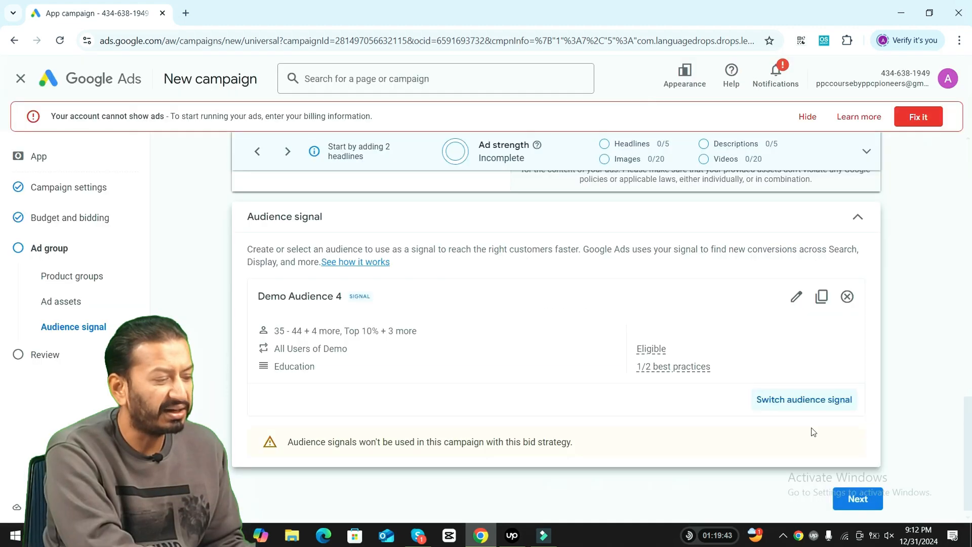
click(808, 401)
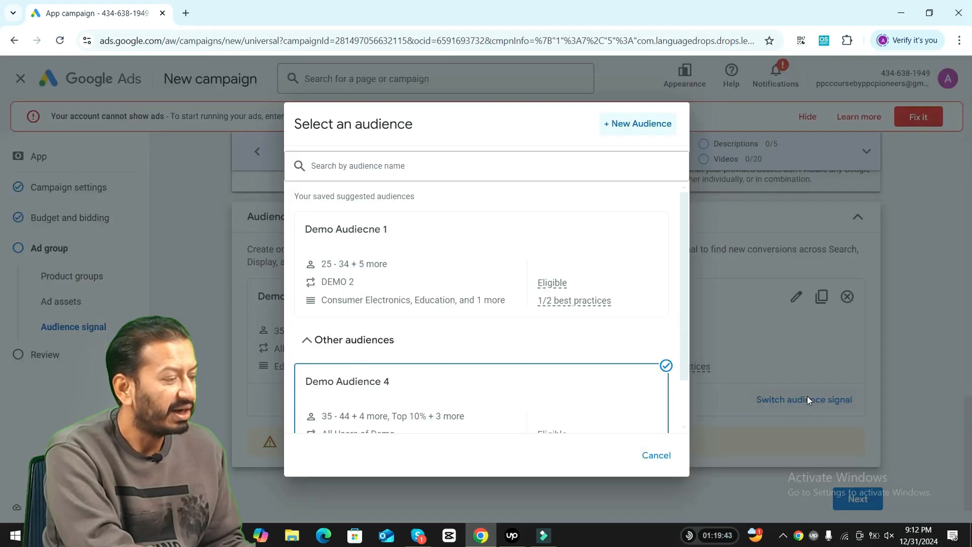
scroll(686, 307, down, 2)
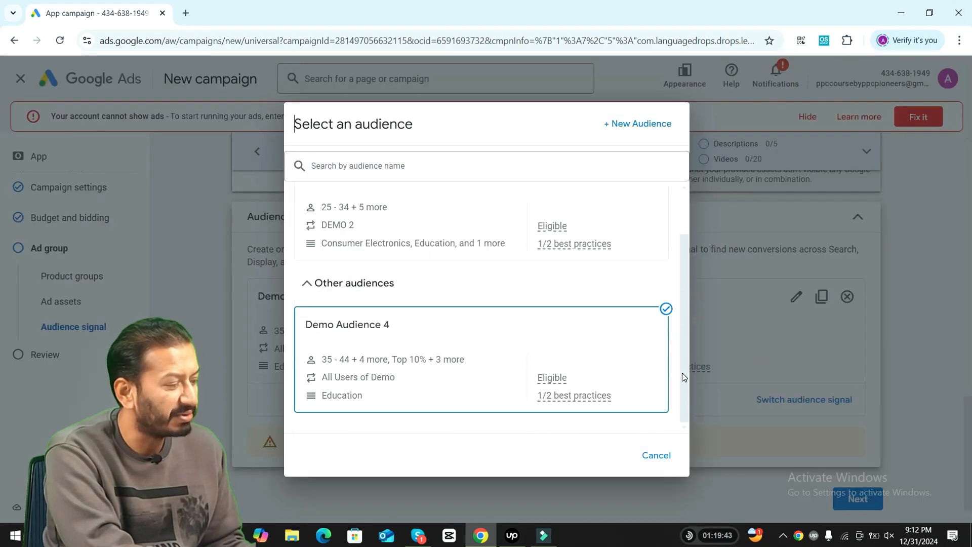
mouse_move(609, 359)
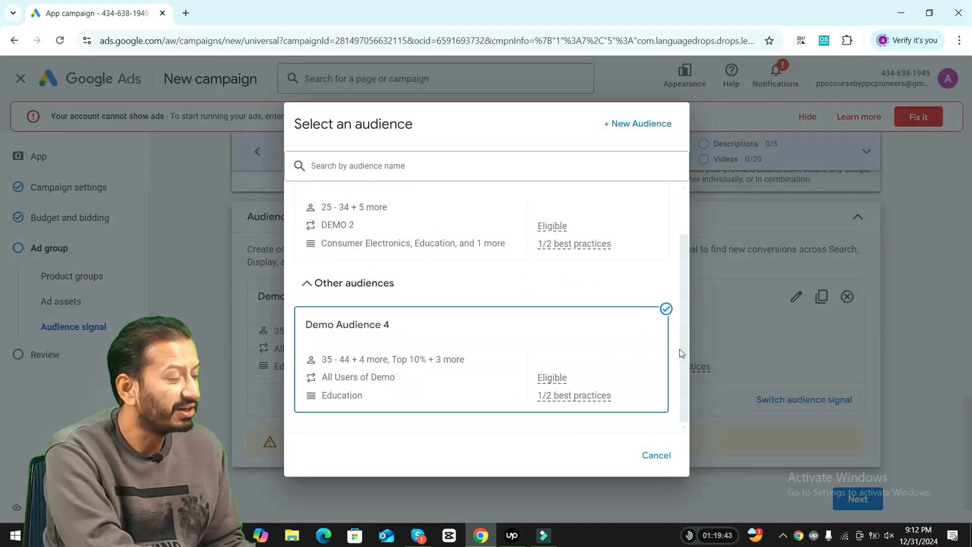
drag(682, 349, 685, 301)
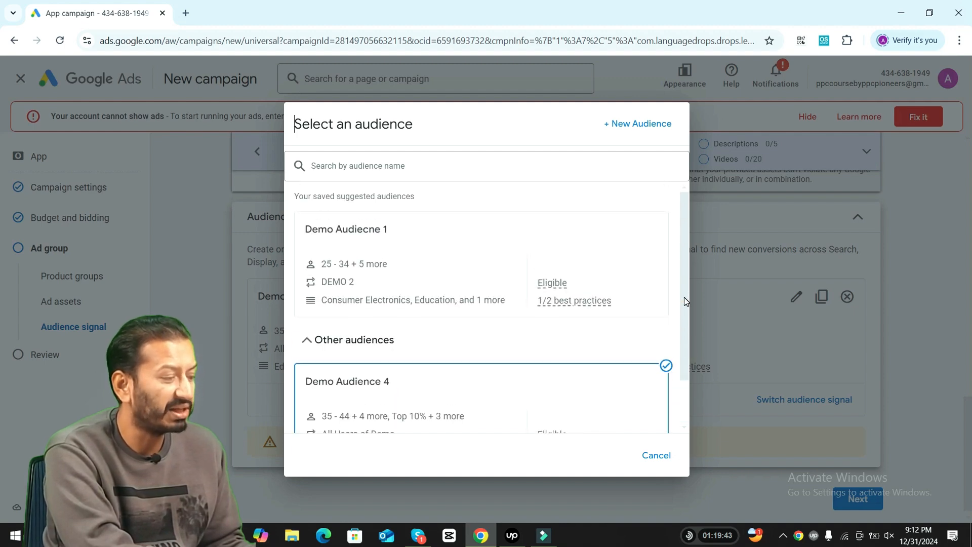
click(577, 246)
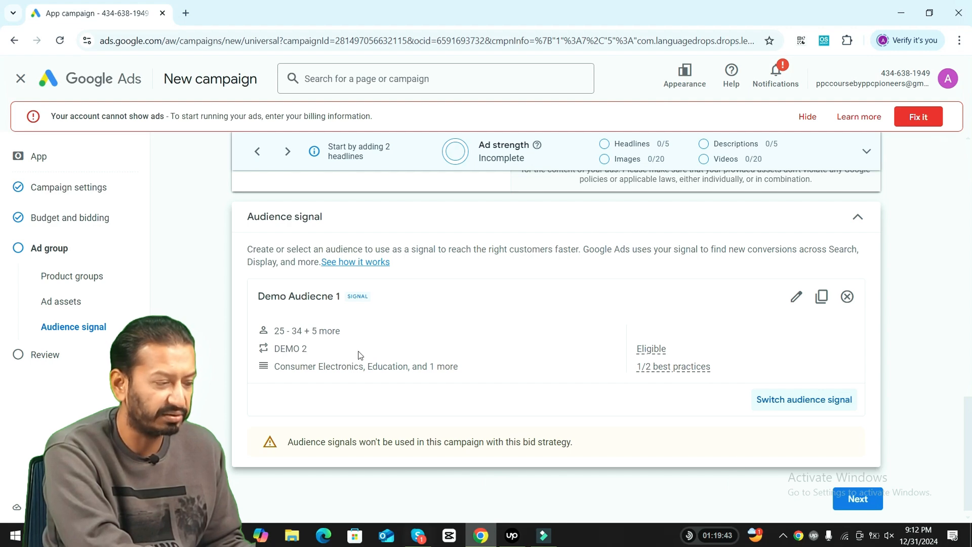
Step: Open Demo Audience 4 for editing from the saved audiences, look over its settings, and close it without changes
click(831, 405)
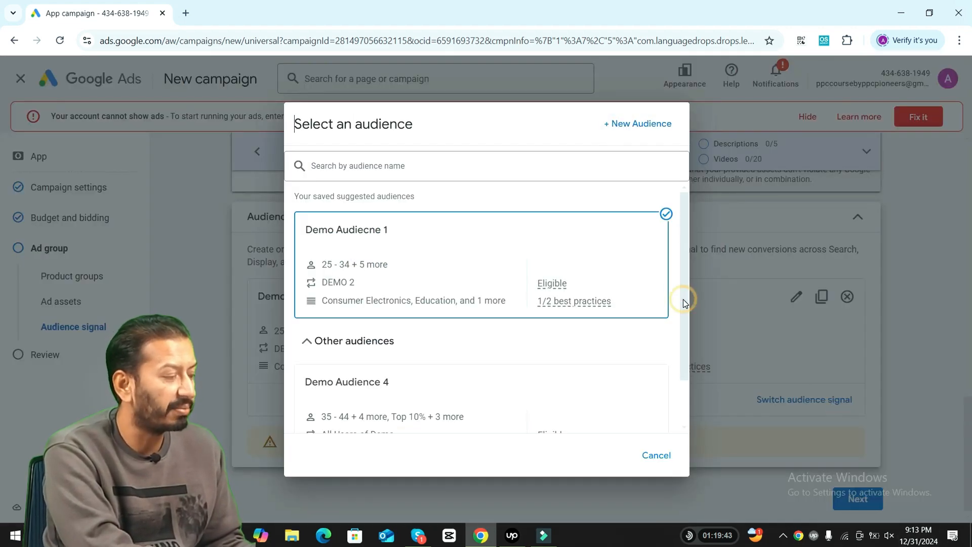
drag(682, 299, 682, 332)
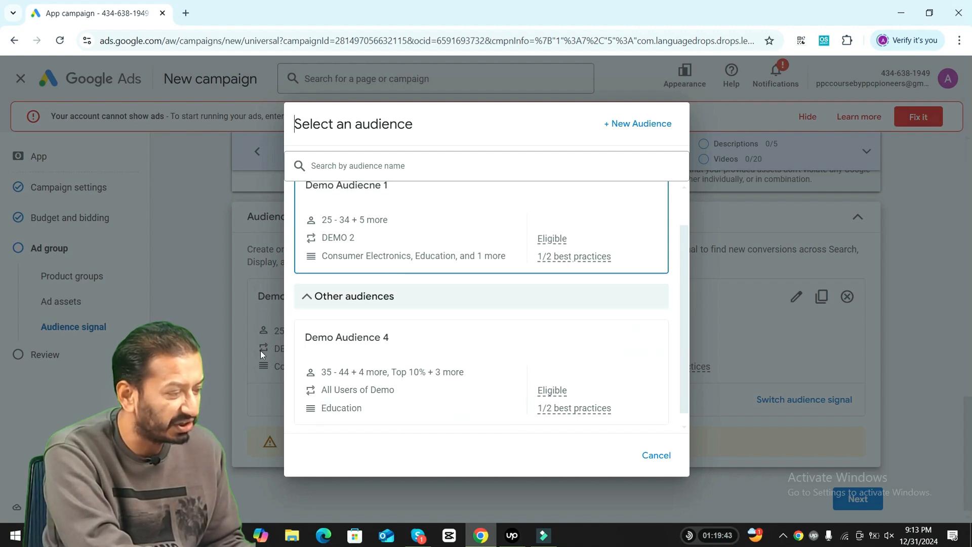
mouse_move(565, 408)
click(626, 338)
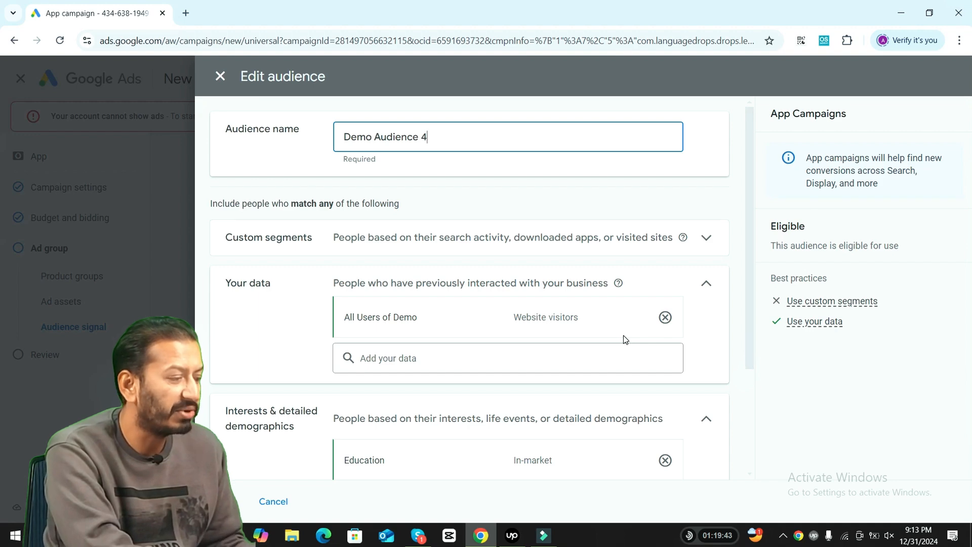
drag(753, 313, 786, 217)
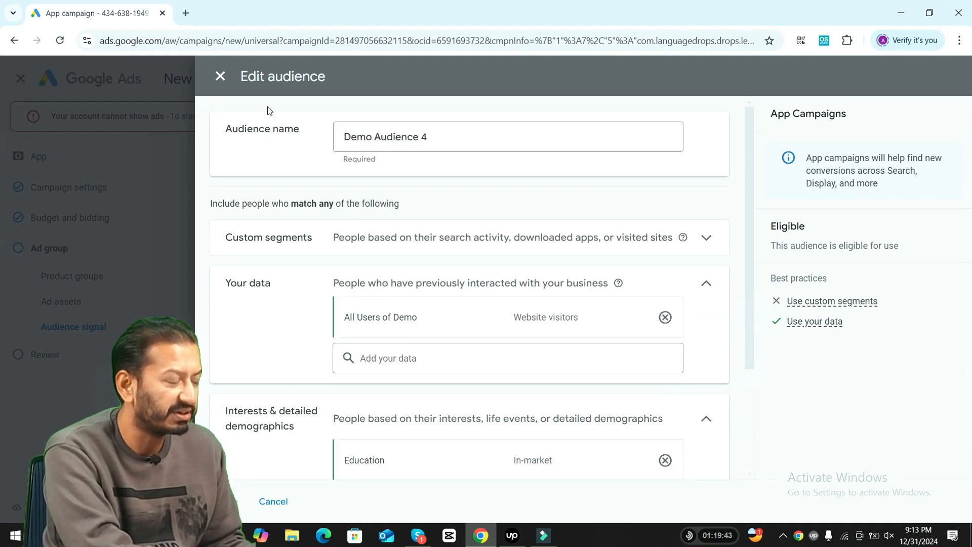
click(220, 76)
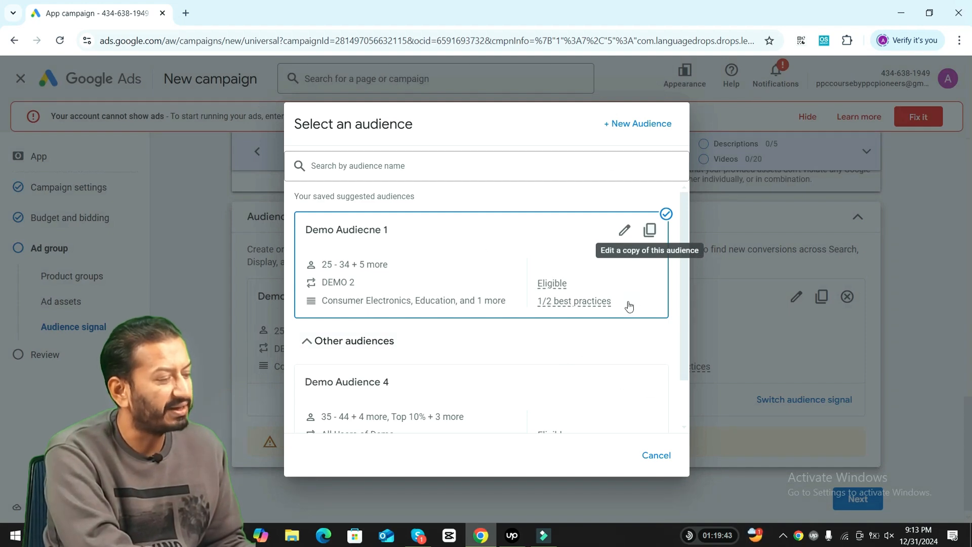
Step: Open an editable copy of Demo Audiecne 1, close it without saving, and pick the original Demo Audiecne 1 as the signal
click(645, 234)
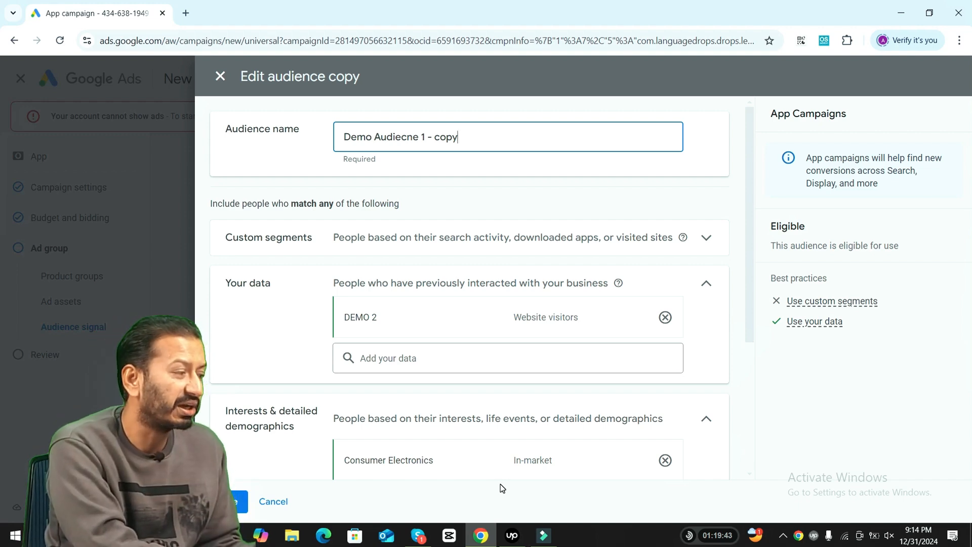
click(220, 76)
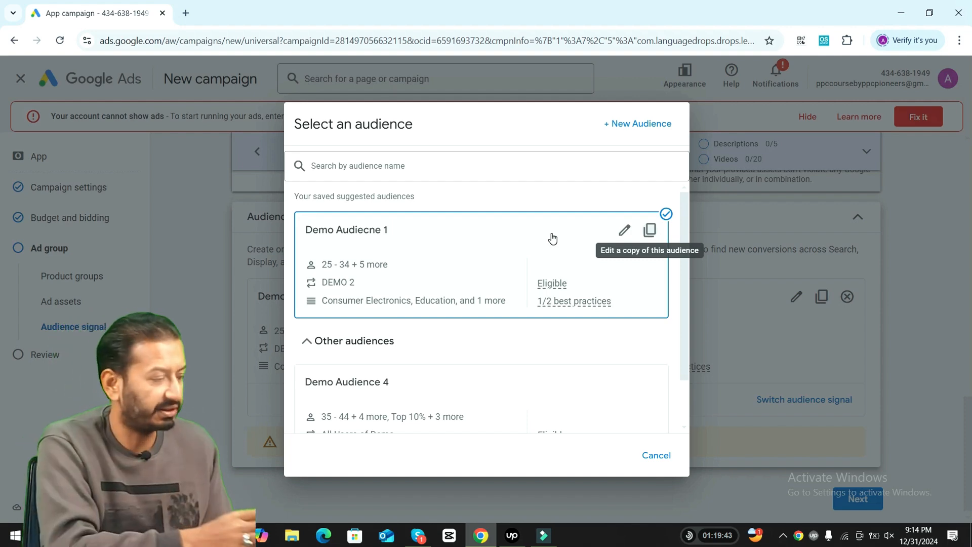
click(553, 238)
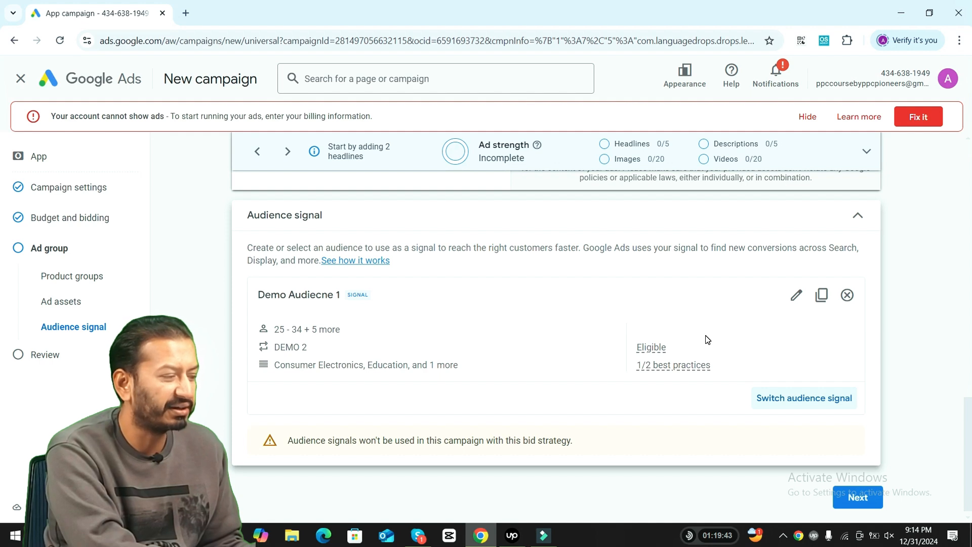
Step: Remove the Demo Audiecne 1 signal from the ad group and open the saved audiences available for a new signal
click(847, 297)
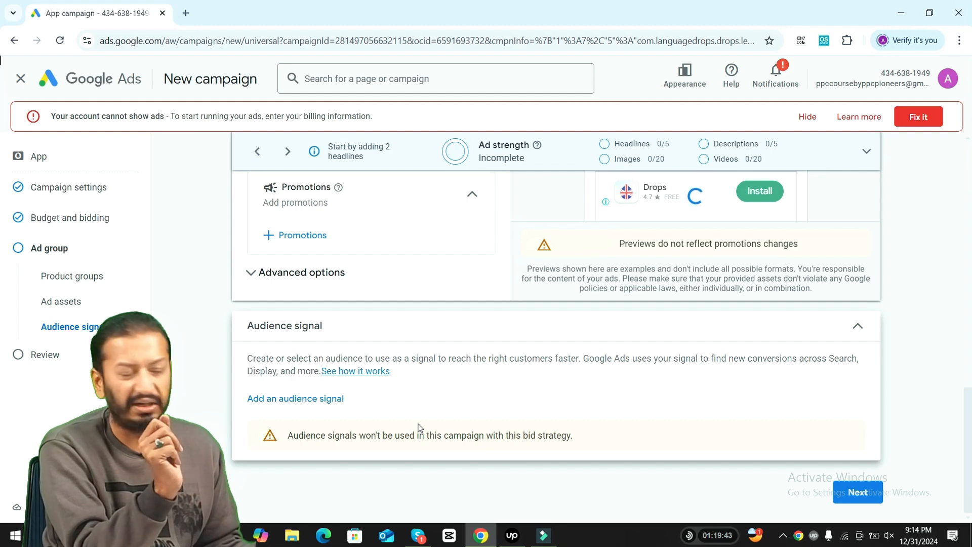
click(295, 399)
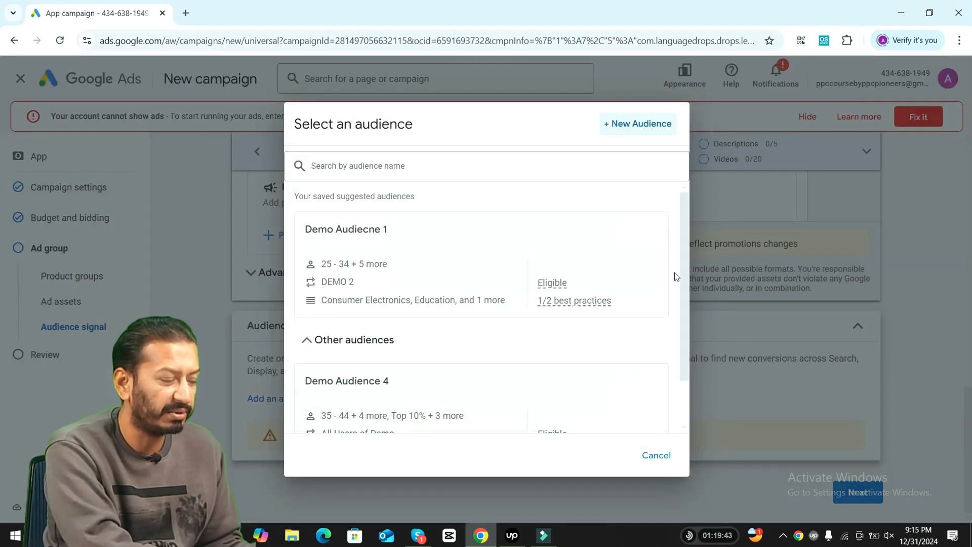
mouse_move(680, 301)
mouse_down()
mouse_move(678, 388)
mouse_move(678, 298)
mouse_up()
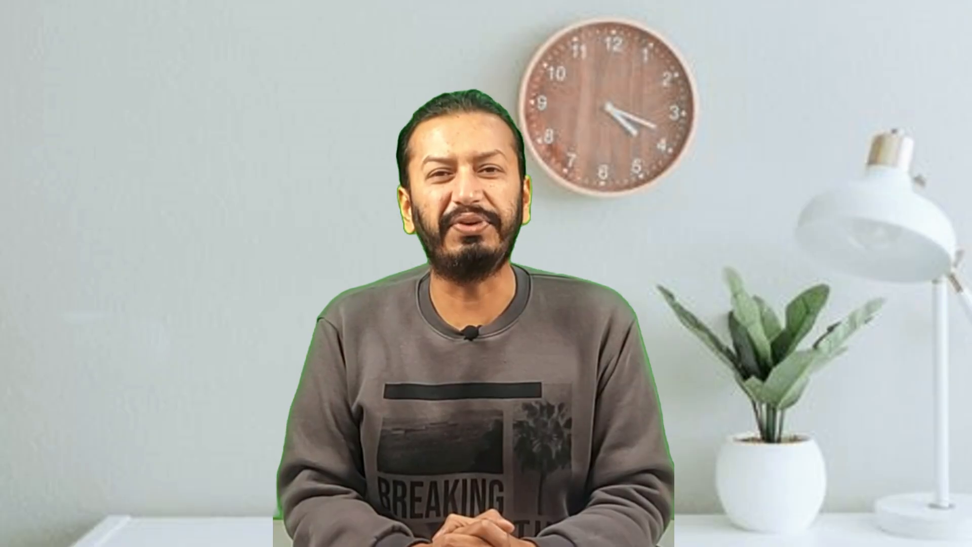